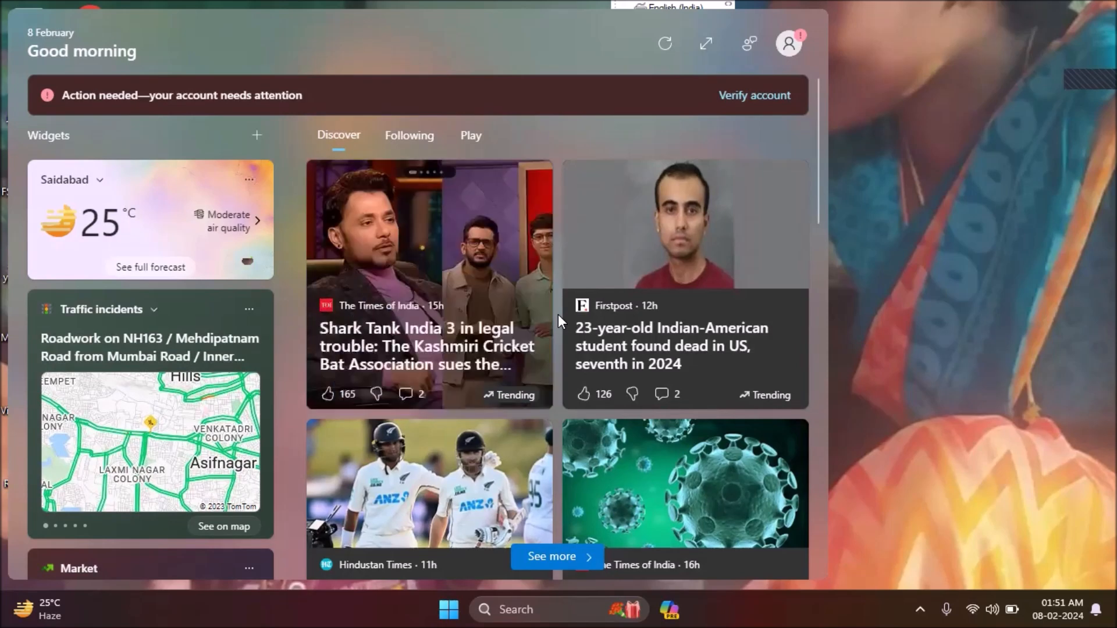
- Open the NVDA menu and expand its Tools submenu
{"action": "right_click", "coordinate": [558, 321]}
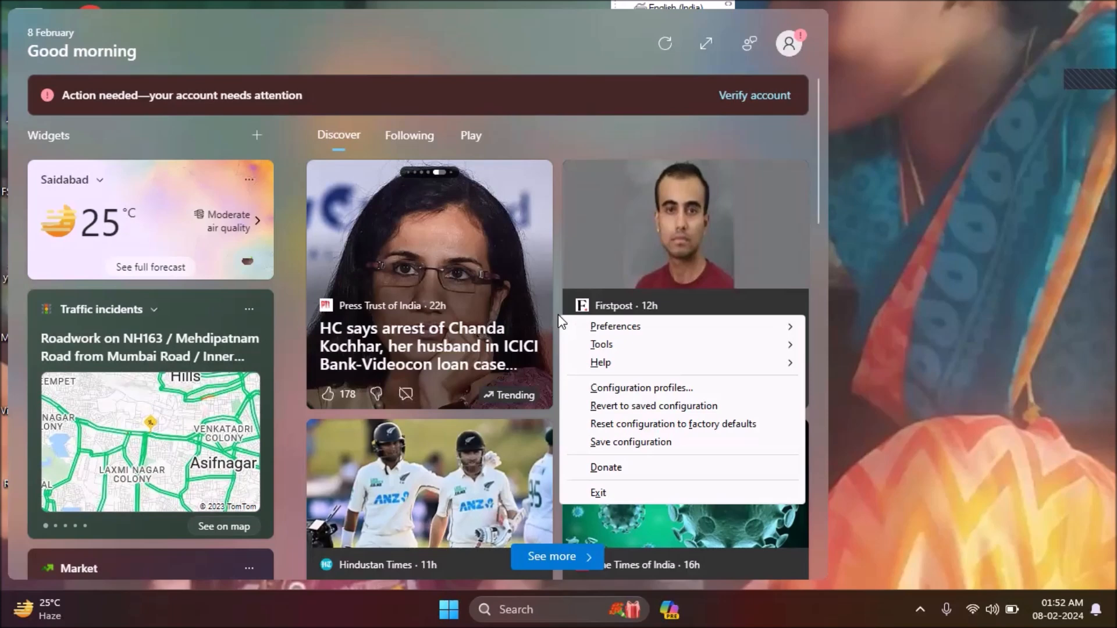
{"action": "key", "text": "t"}
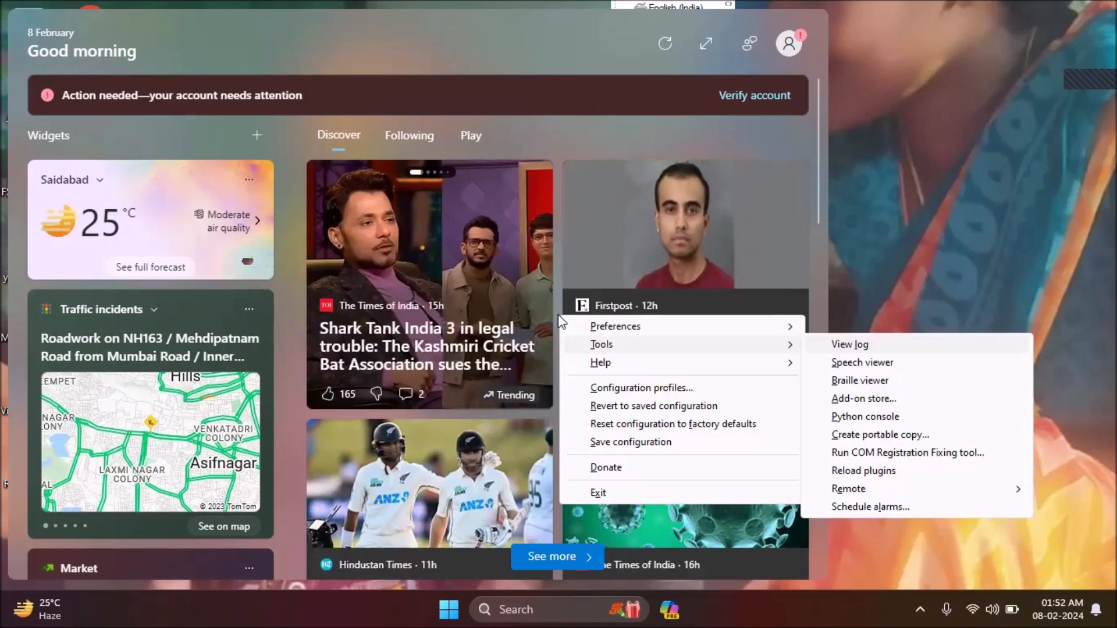
- Move down the Tools list from Speech viewer past Reload plugins to Remote
{"action": "key", "text": "Down"}
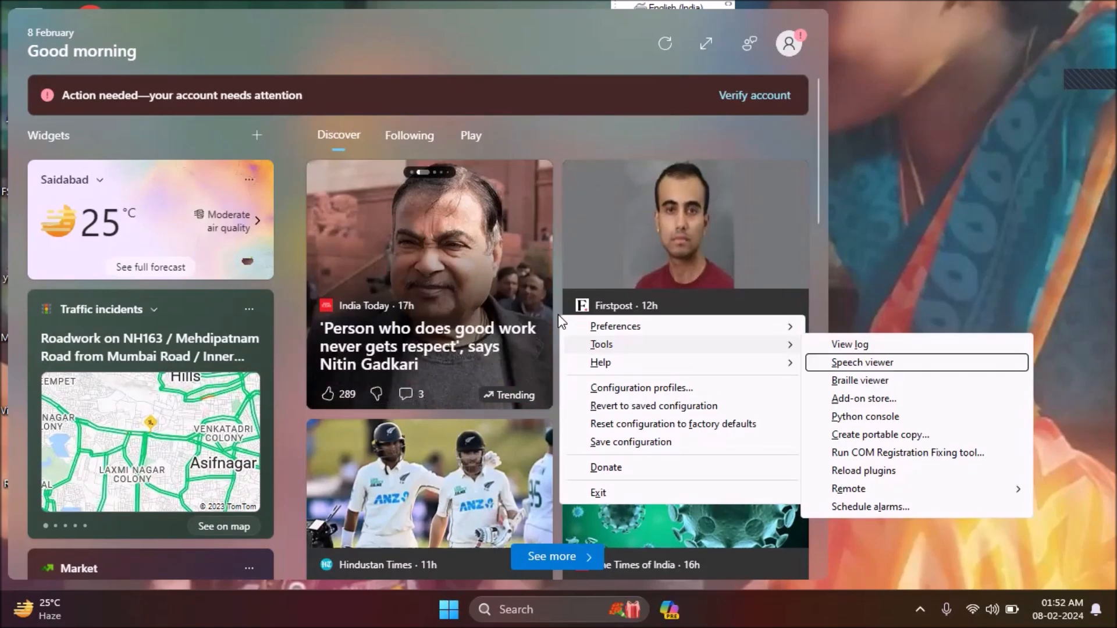
{"action": "key", "text": "Down"}
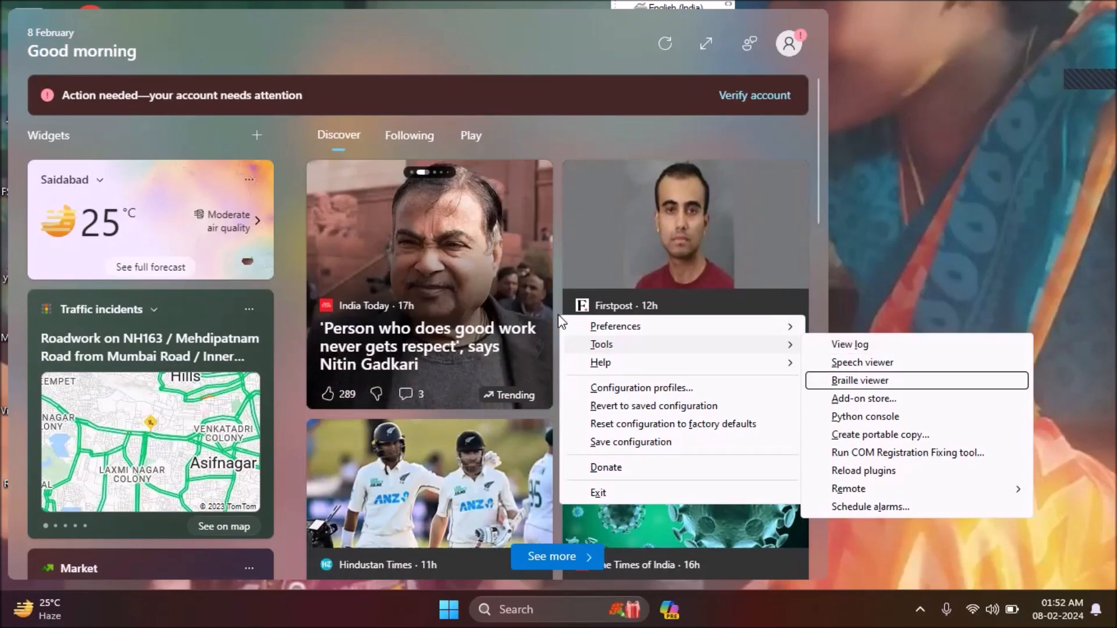
{"action": "key", "text": "Down"}
{"action": "key", "text": "Down"}
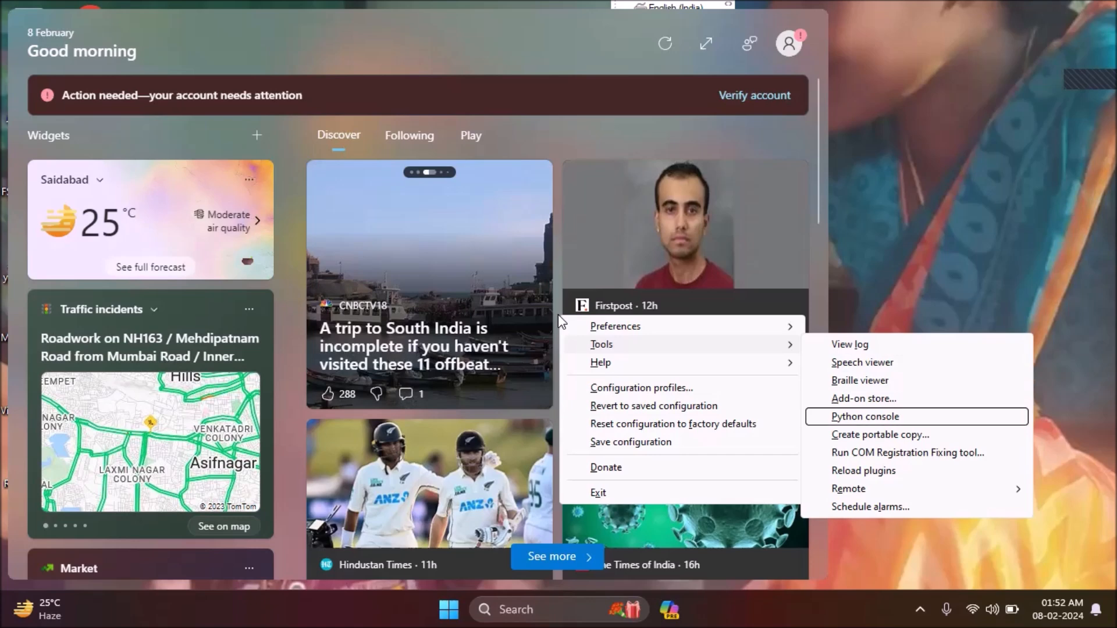
{"action": "key", "text": "Down"}
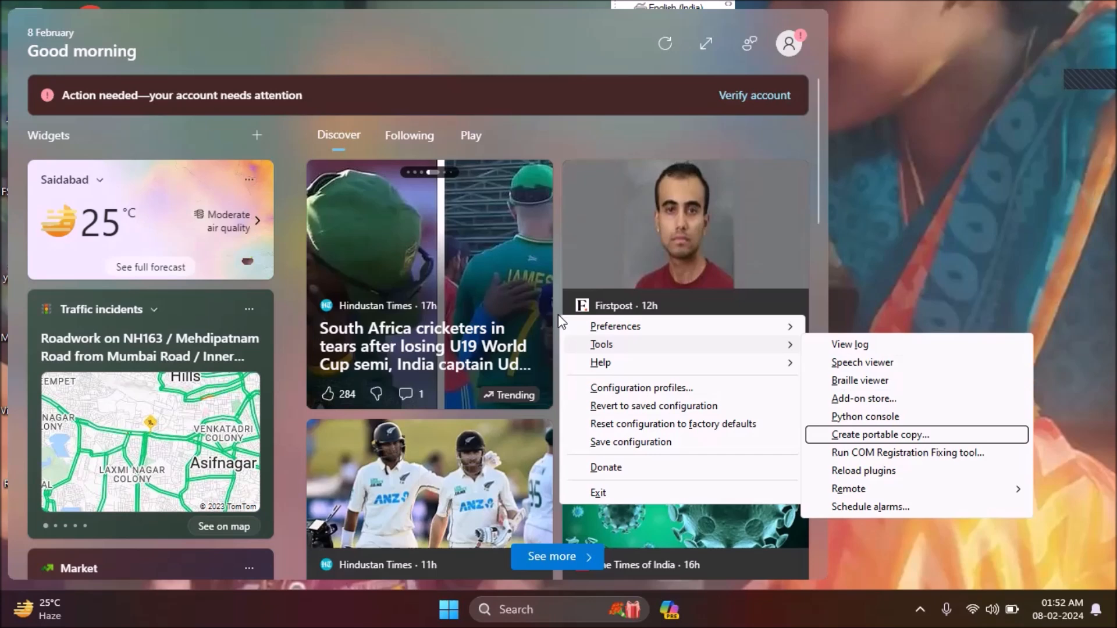
{"action": "key", "text": "Down"}
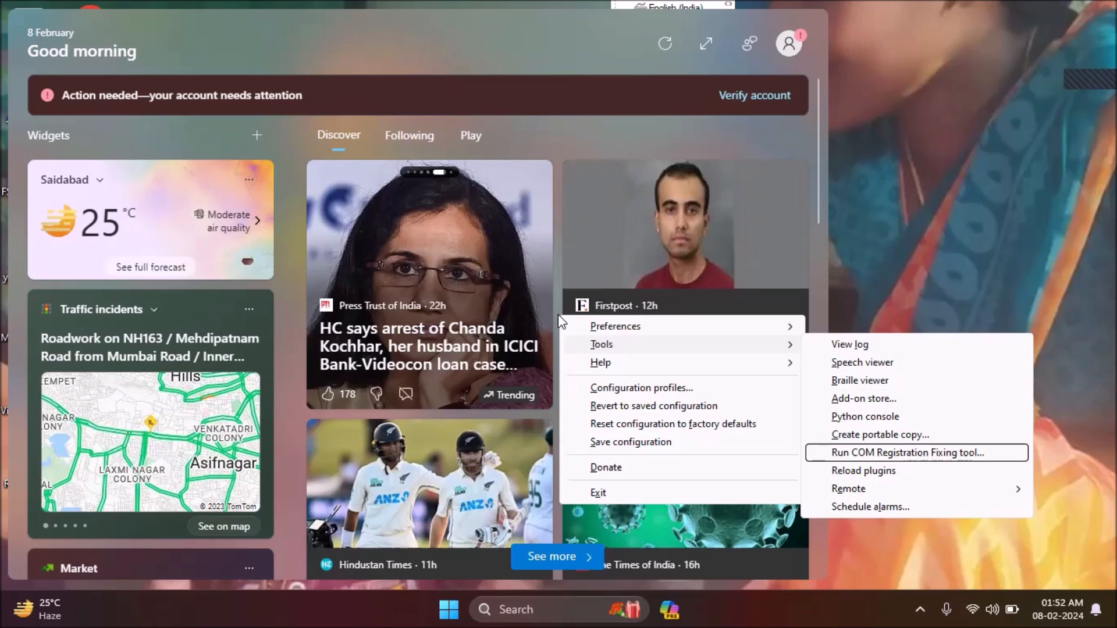
{"action": "key", "text": "Down"}
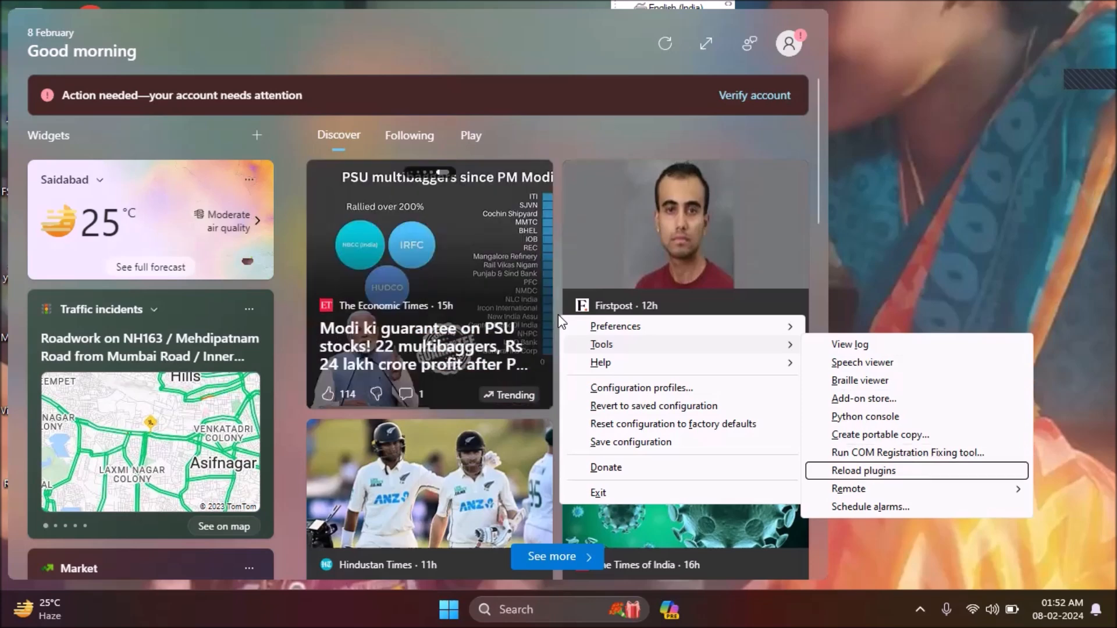
{"action": "key", "text": "Down"}
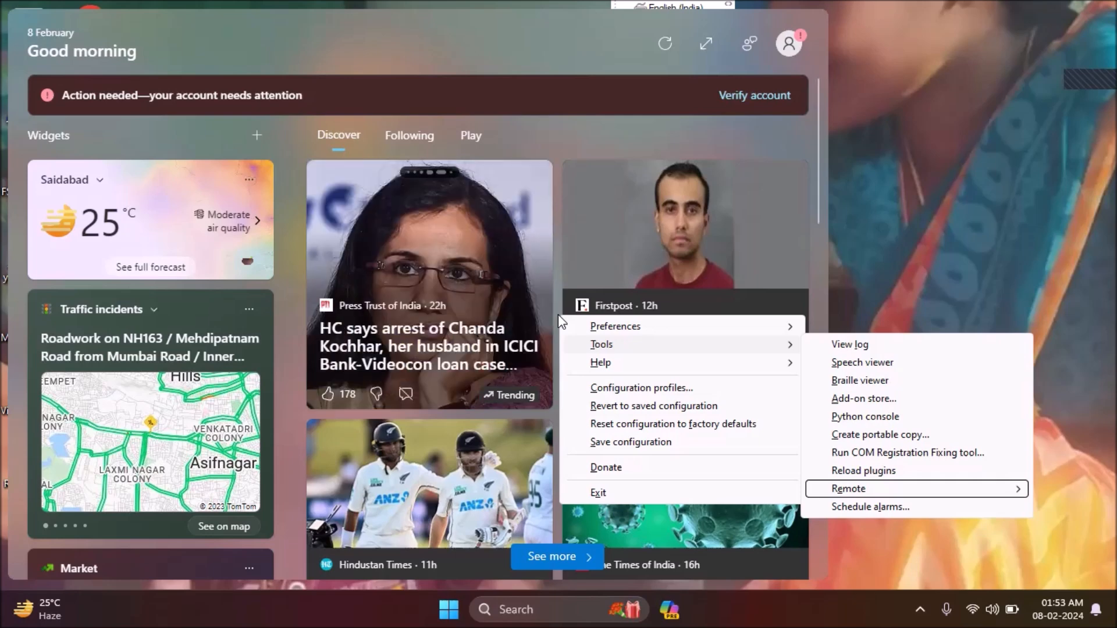
- Expand the Remote submenu, cycle through its options back to Connect, and choose it
{"action": "key", "text": "Right"}
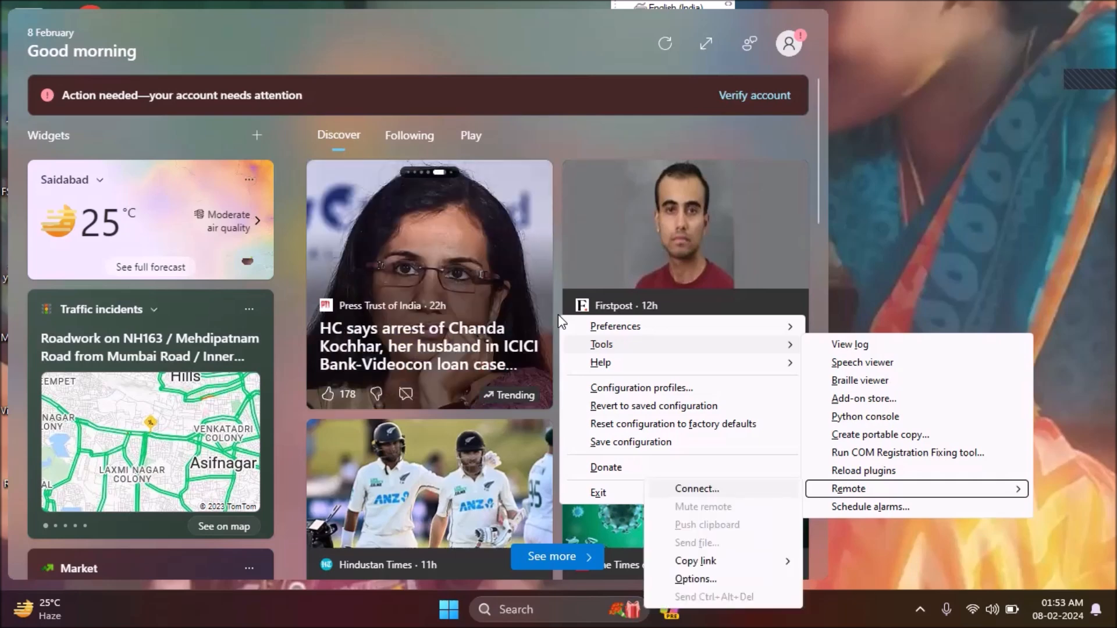
{"action": "key", "text": "Down"}
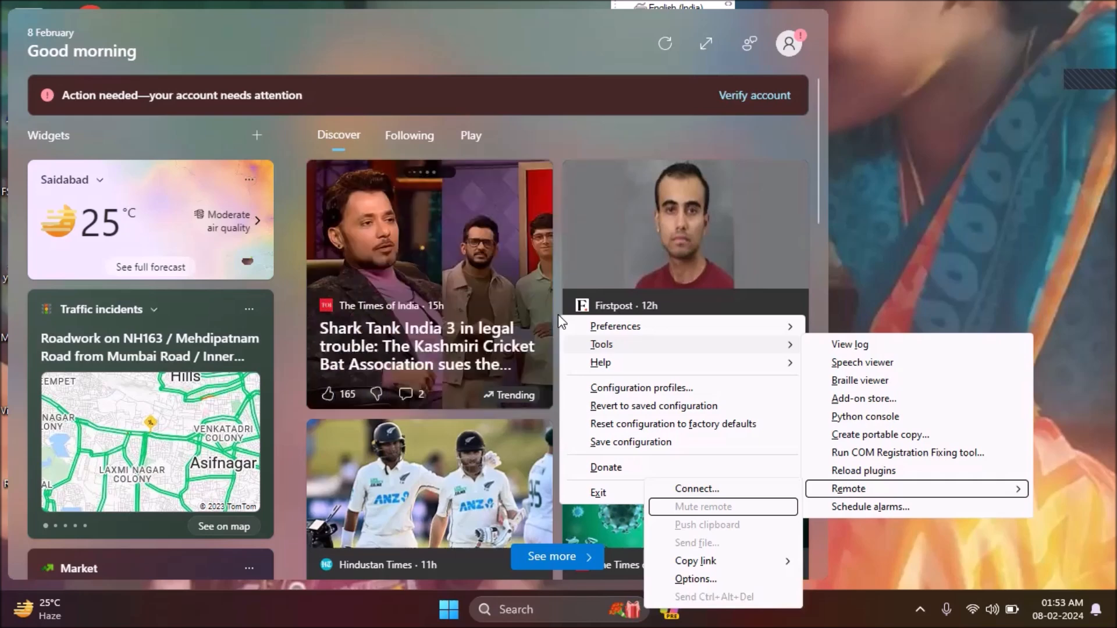
{"action": "key", "text": "Down"}
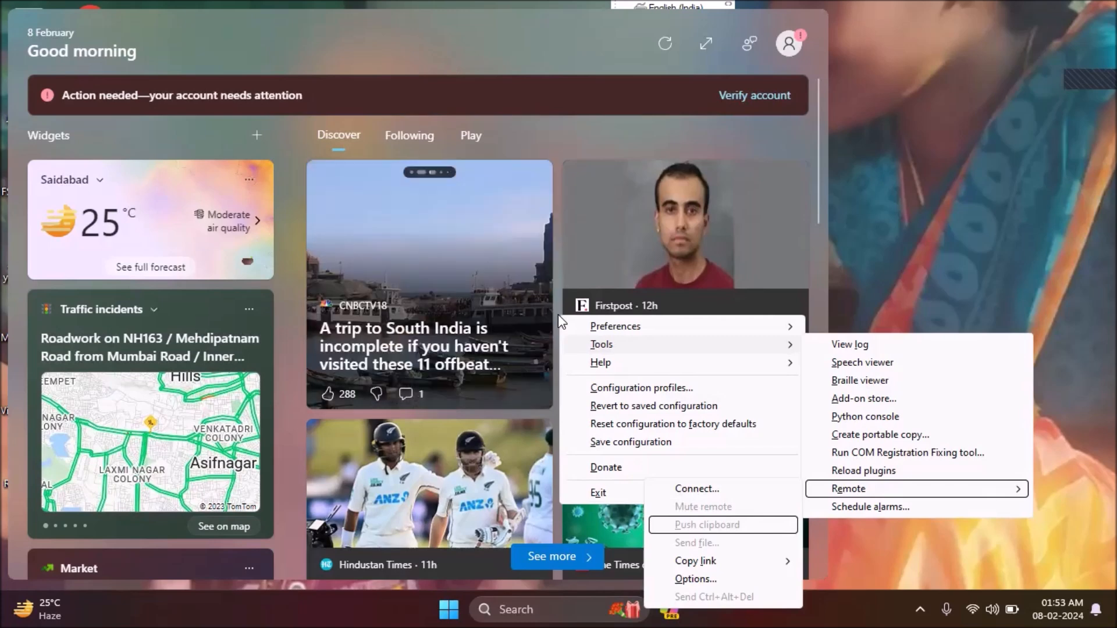
{"action": "key", "text": "Down"}
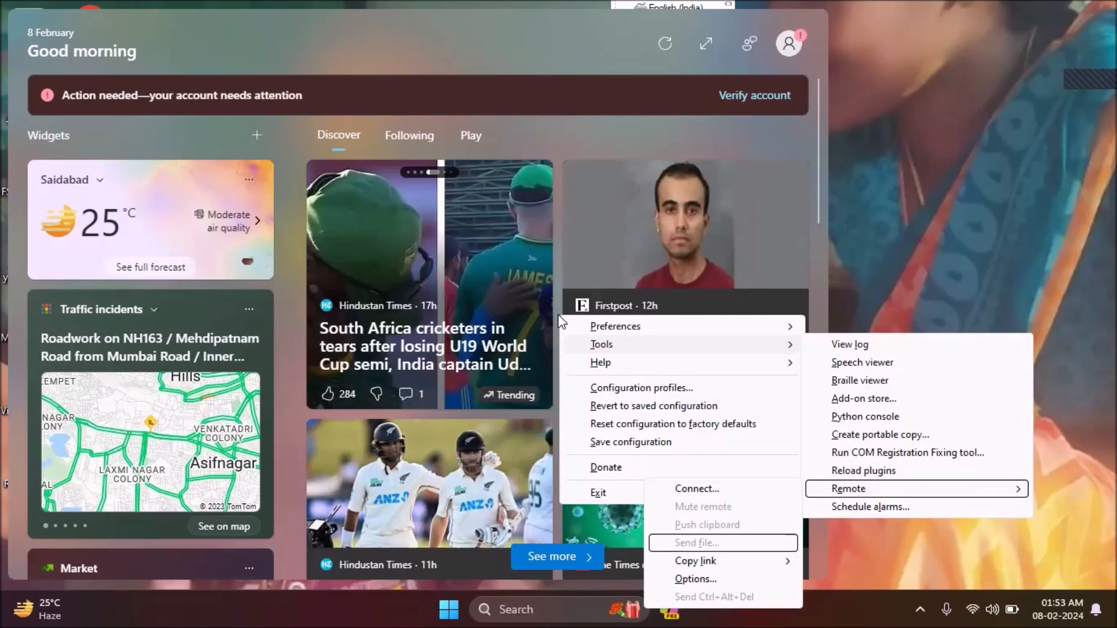
{"action": "key", "text": "Down"}
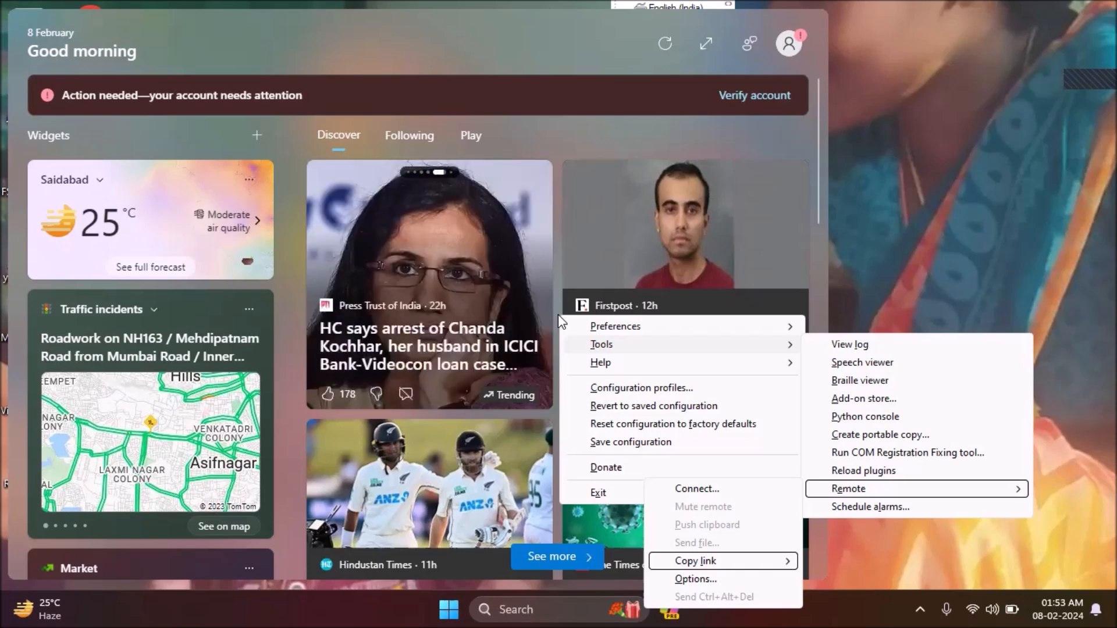
{"action": "key", "text": "Down"}
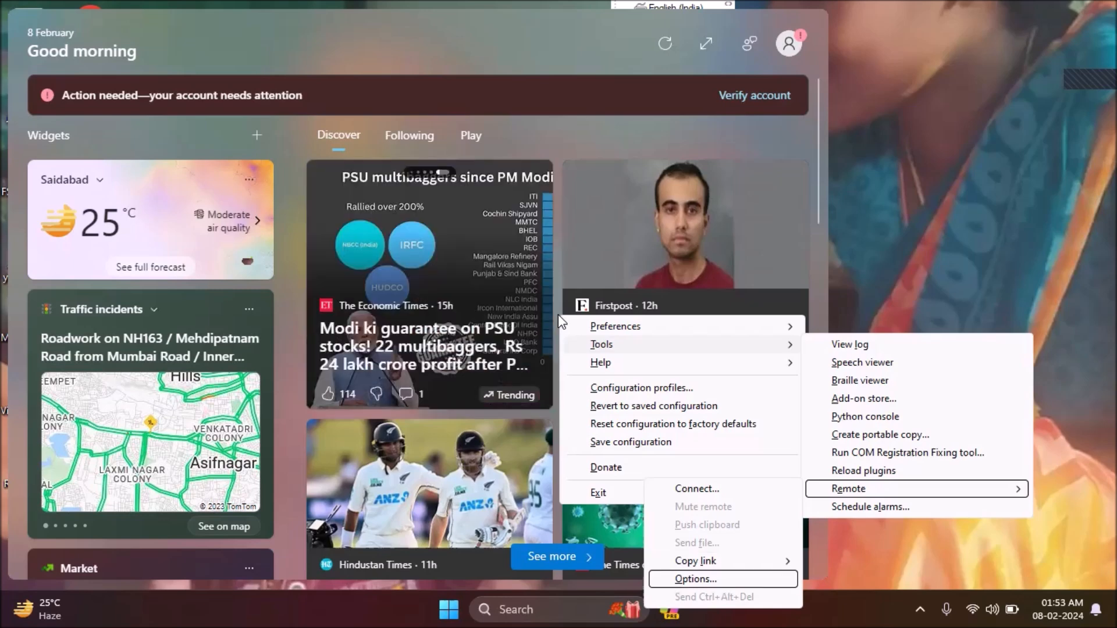
{"action": "key", "text": "Down"}
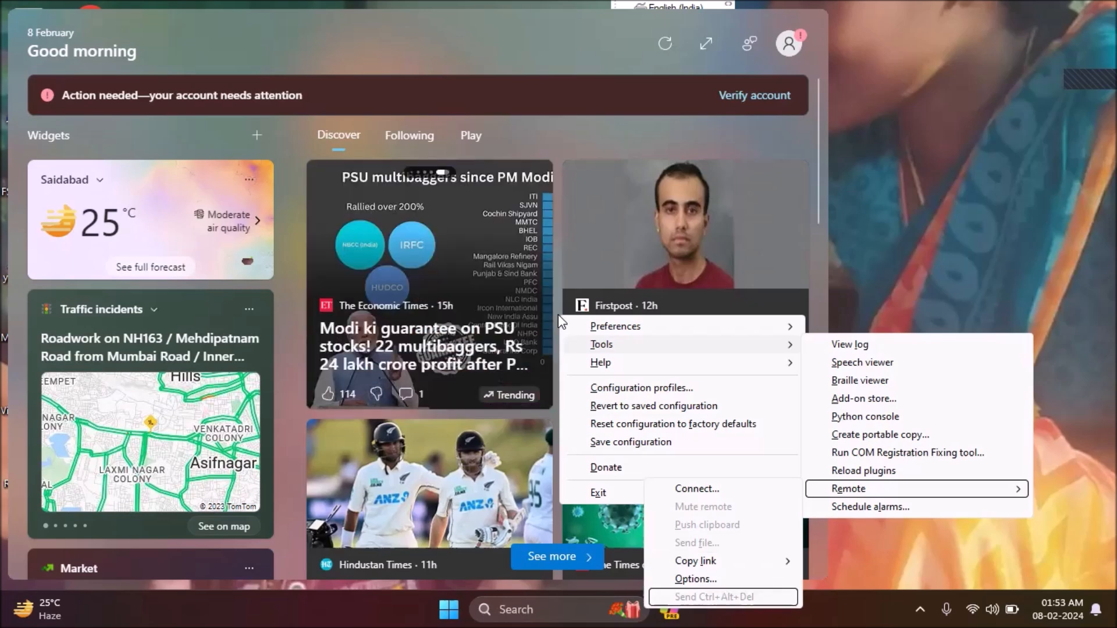
{"action": "key", "text": "Down"}
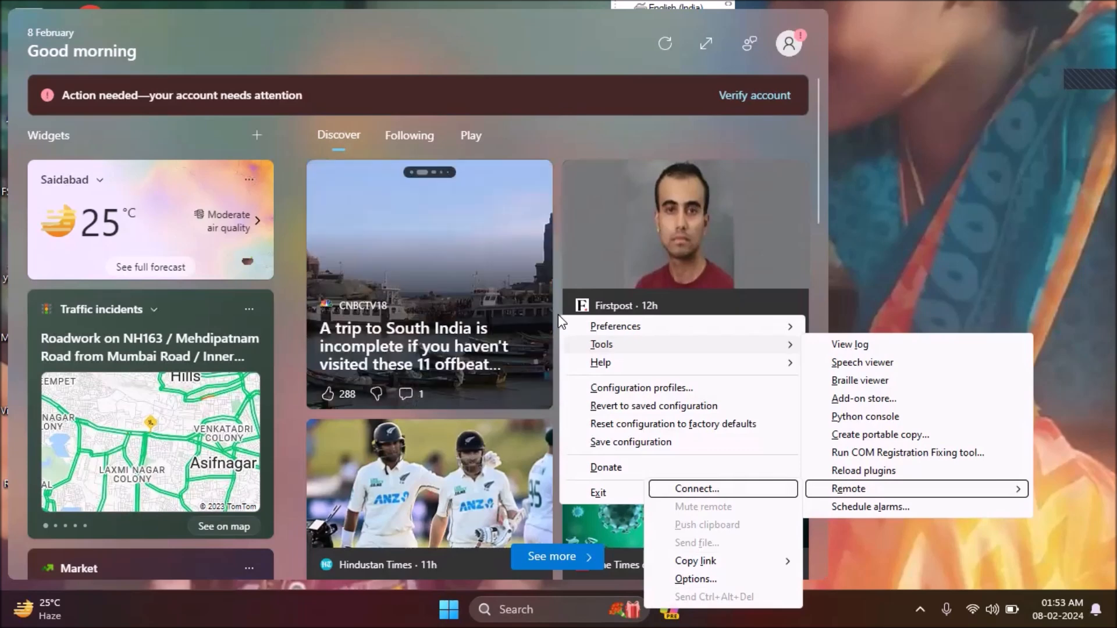
{"action": "key", "text": "Return"}
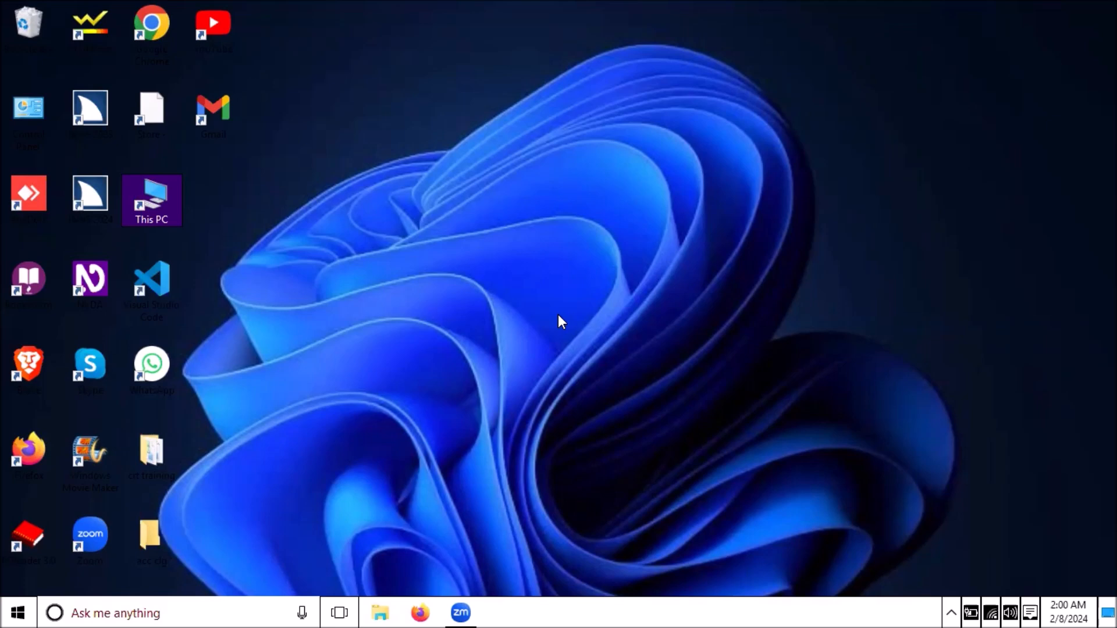
- Open Tools > Remote > Connect... from the NVDA menu on the second computer
{"action": "right_click", "coordinate": [558, 316]}
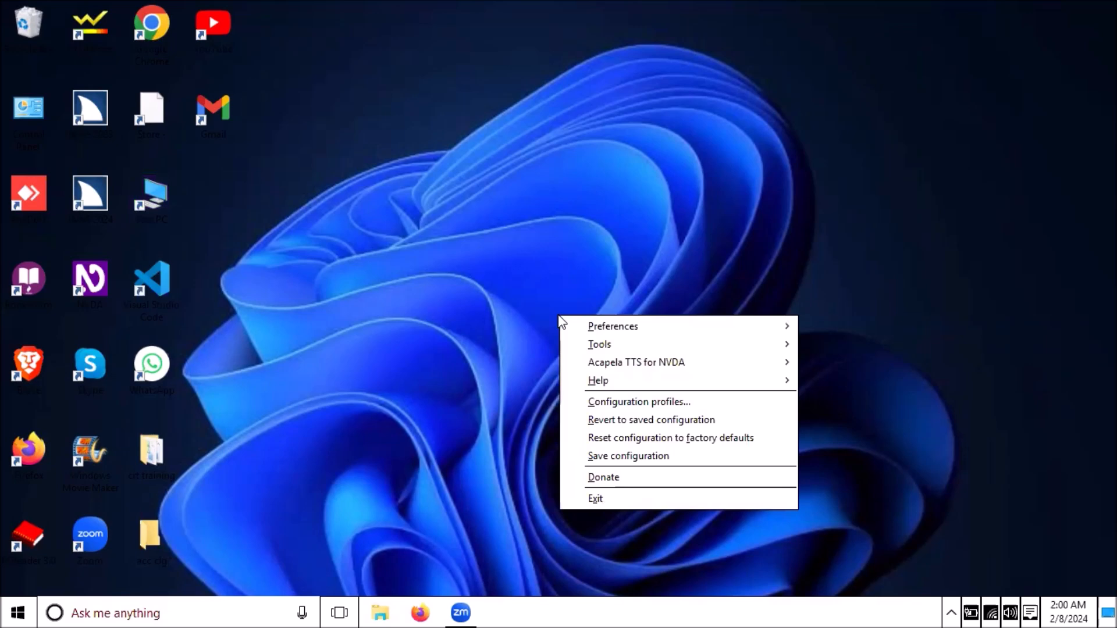
{"action": "key", "text": "Down"}
{"action": "key", "text": "Down"}
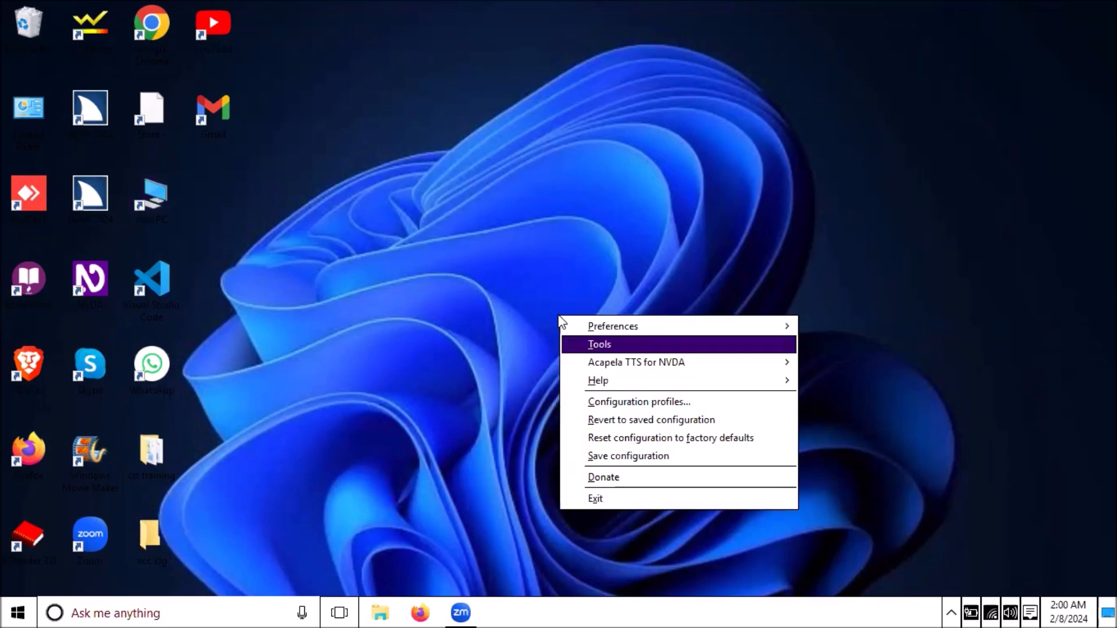
{"action": "key", "text": "Right"}
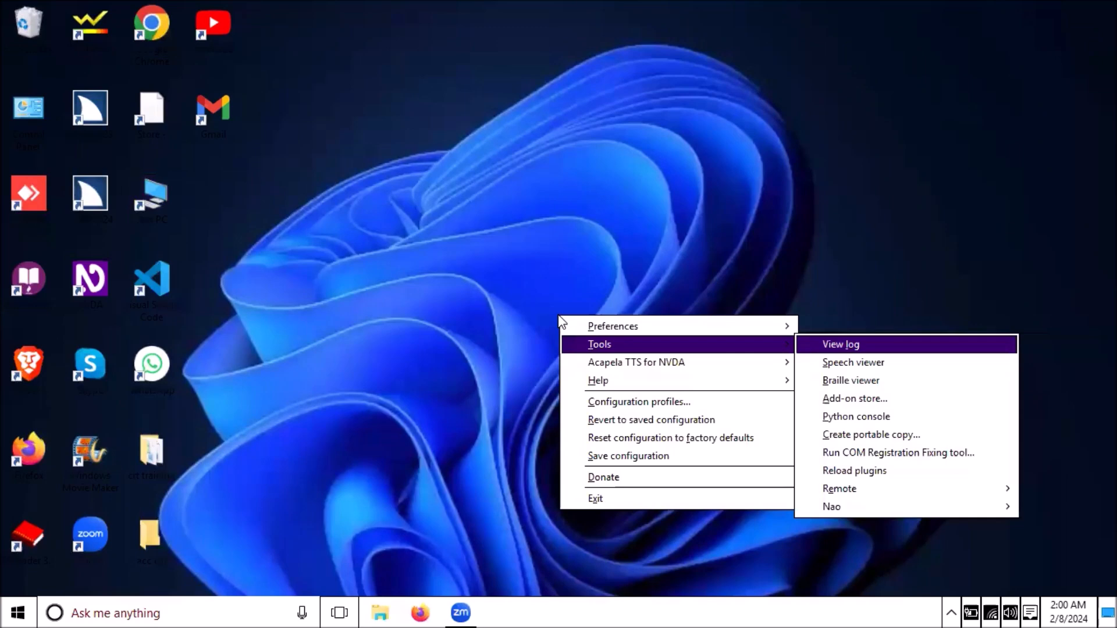
{"action": "key", "text": "e"}
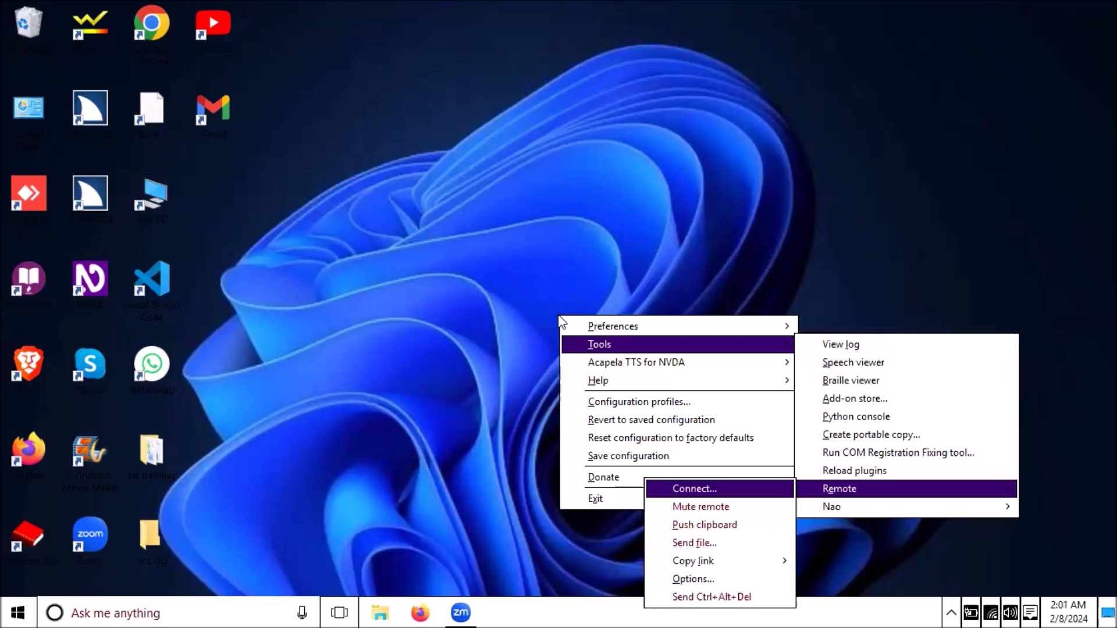
{"action": "key", "text": "Return"}
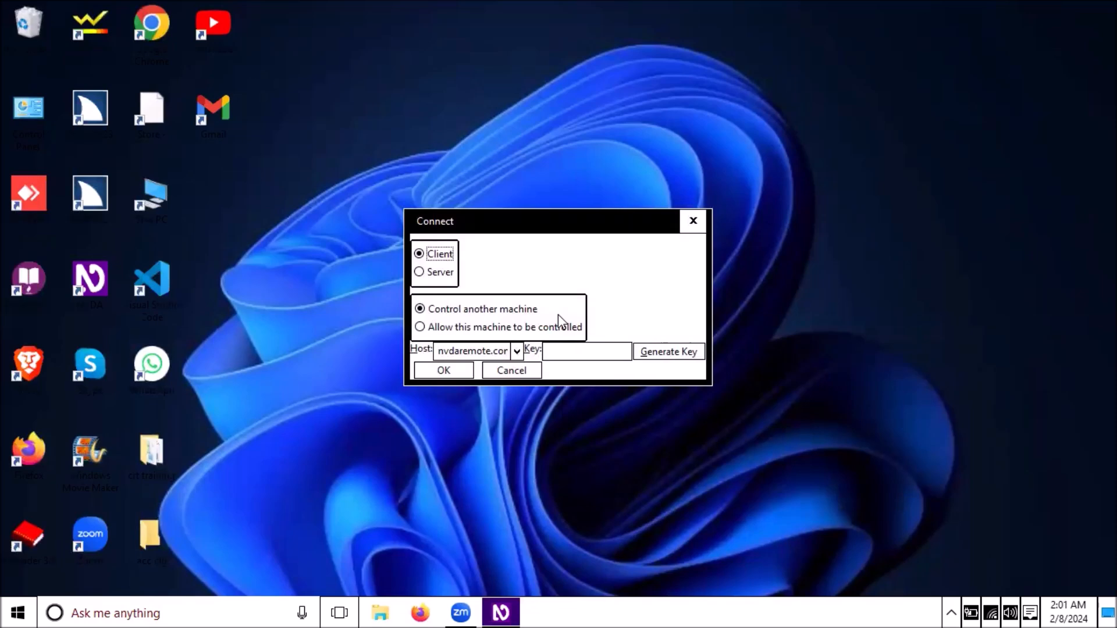
- Set the Connect dialog mode to 'Allow this machine to be controlled'
{"action": "key", "text": "Tab"}
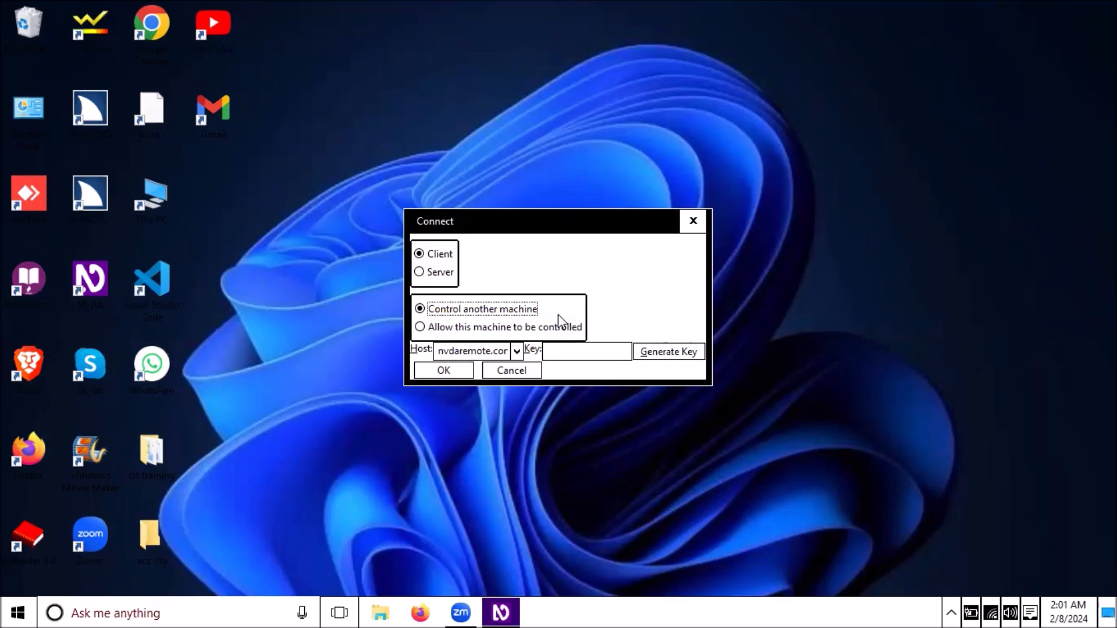
{"action": "key", "text": "Down"}
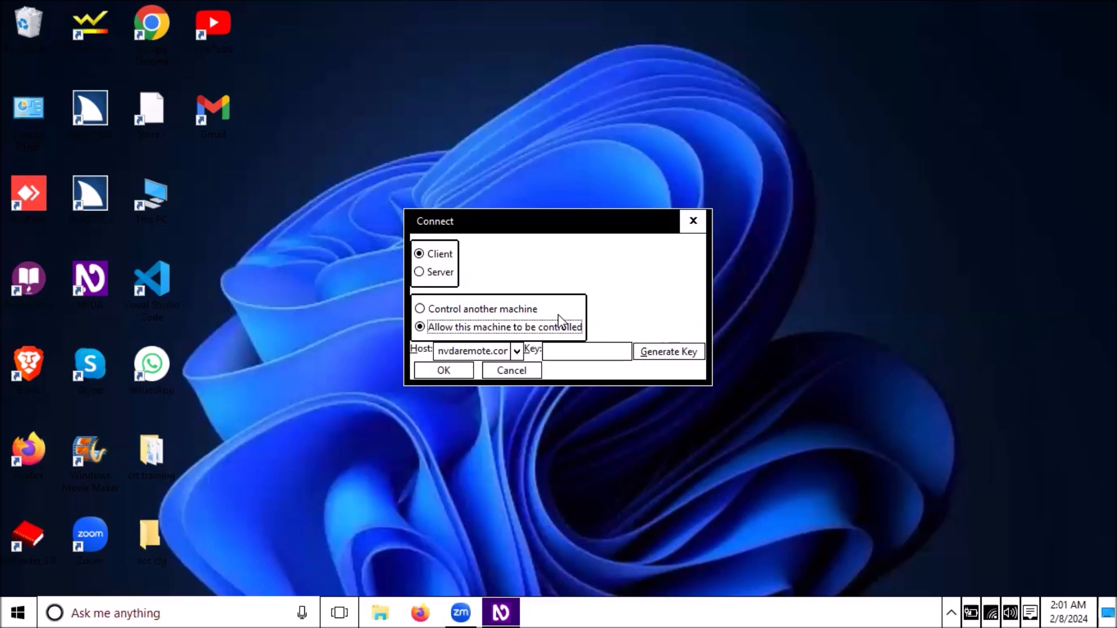
{"action": "key", "text": "Tab"}
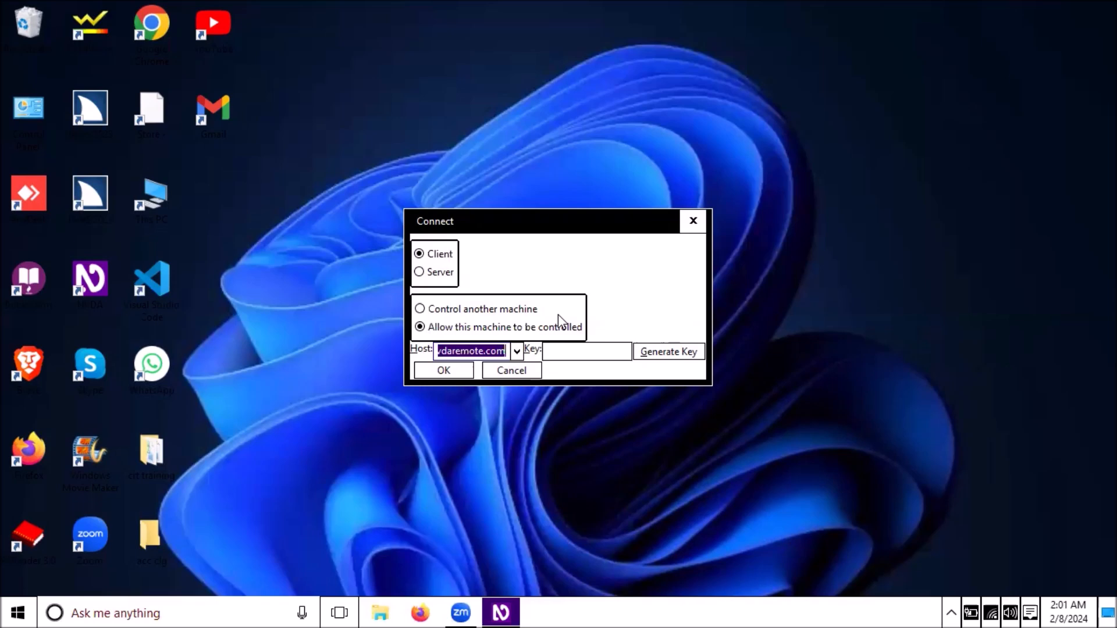
{"action": "key", "text": "Home"}
{"action": "key", "text": "Right"}
{"action": "key", "text": "Right"}
{"action": "key", "text": "Right"}
{"action": "key", "text": "Right"}
{"action": "key", "text": "Right"}
{"action": "key", "text": "Right"}
{"action": "key", "text": "Right"}
{"action": "key", "text": "Right"}
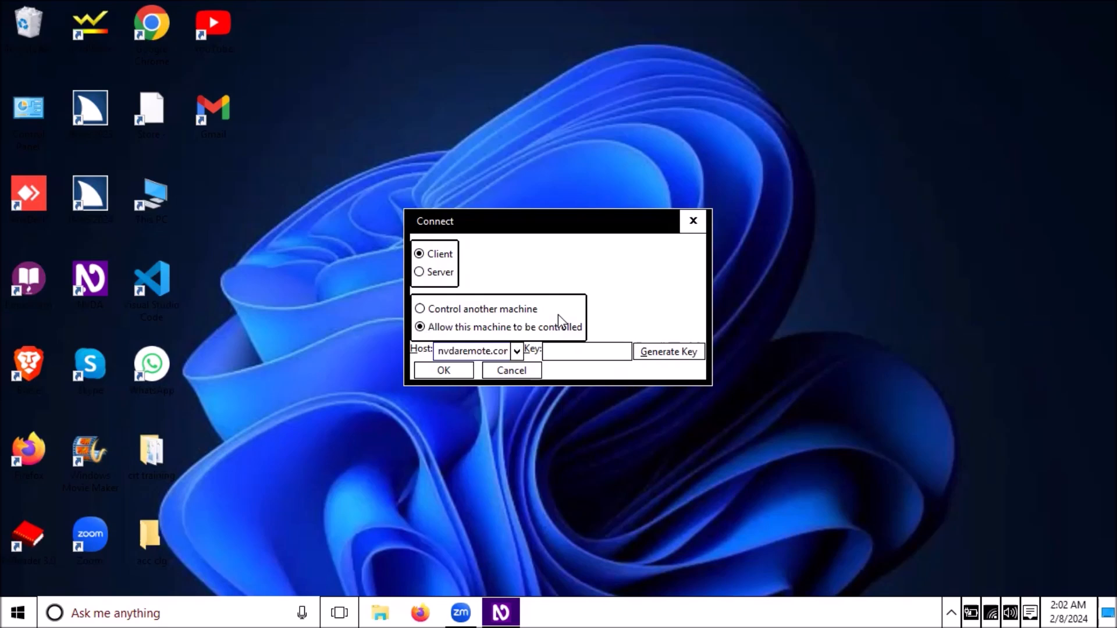
{"action": "key", "text": "Right"}
{"action": "key", "text": "Tab"}
- Enter the shared connection key and move focus on to the OK button
{"action": "type", "text": "121212"}
{"action": "key", "text": "Tab"}
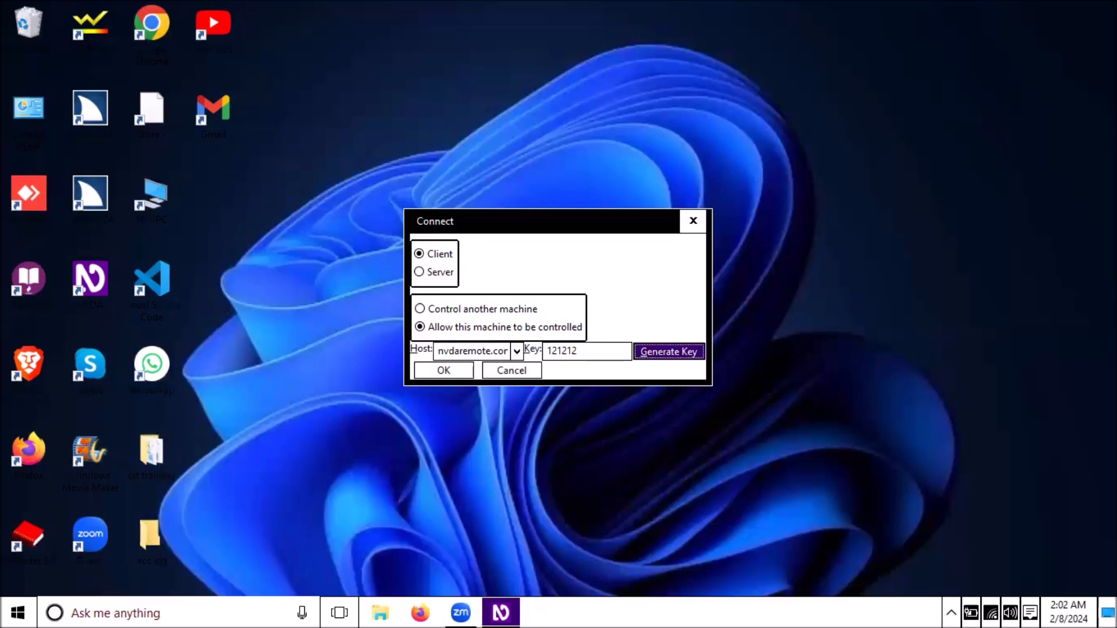
{"action": "key", "text": "Tab"}
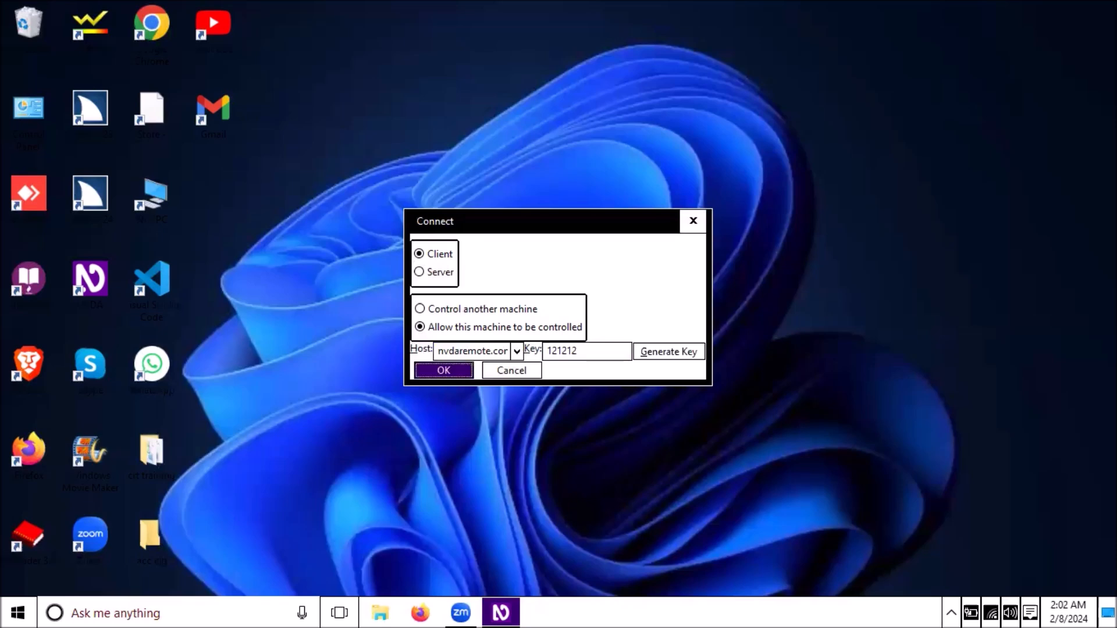
- Confirm the Connect dialog to start the remote session
{"action": "key", "text": "Return"}
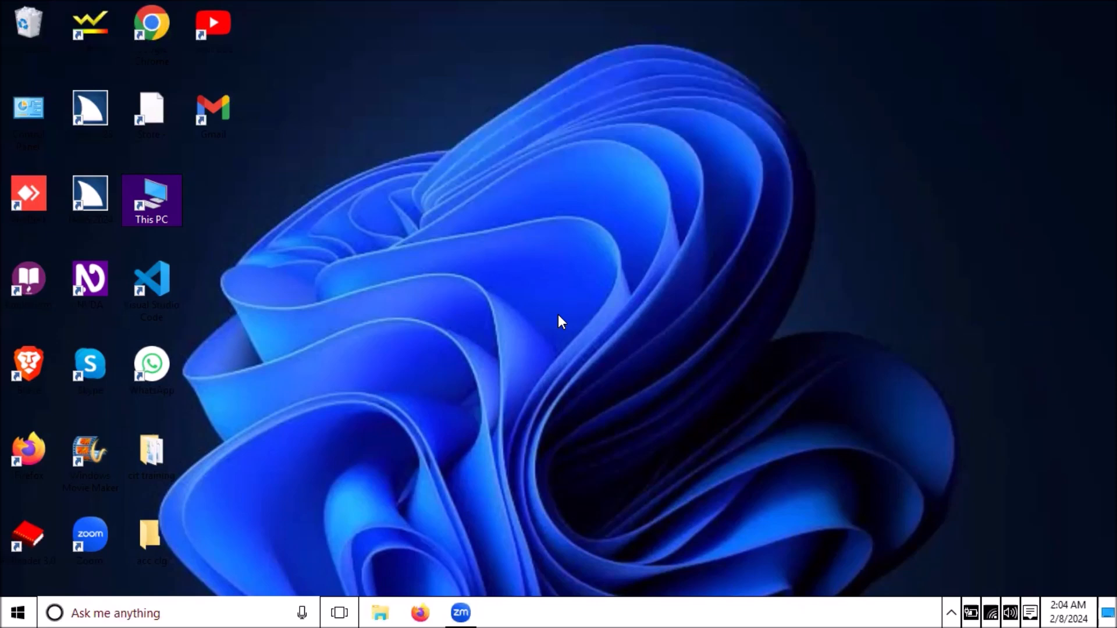
{"action": "key", "text": "super"}
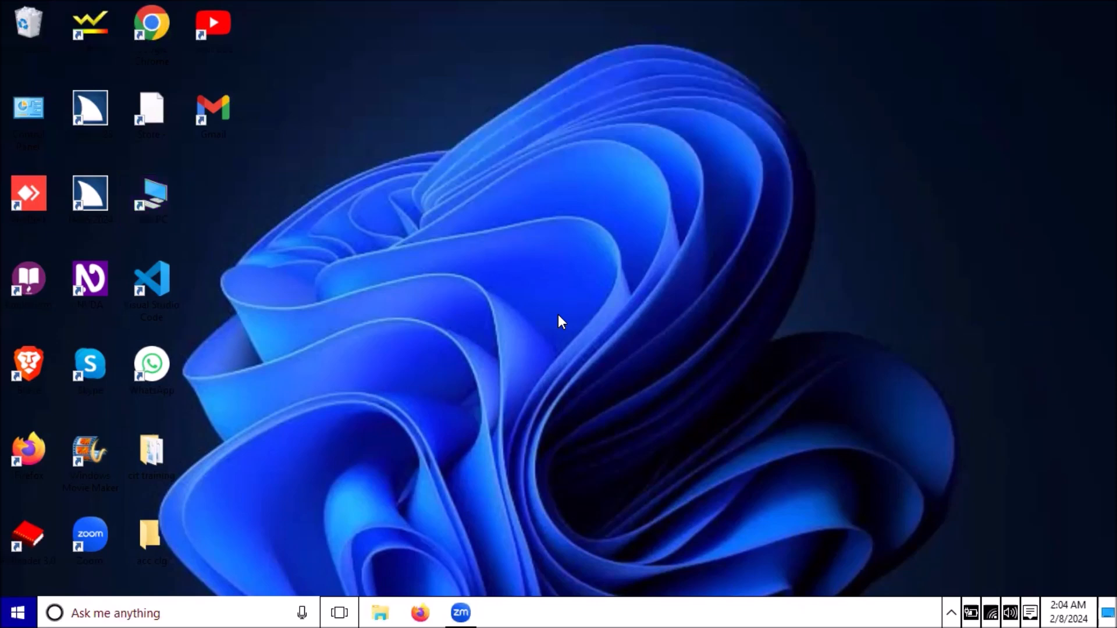
{"action": "key", "text": "super"}
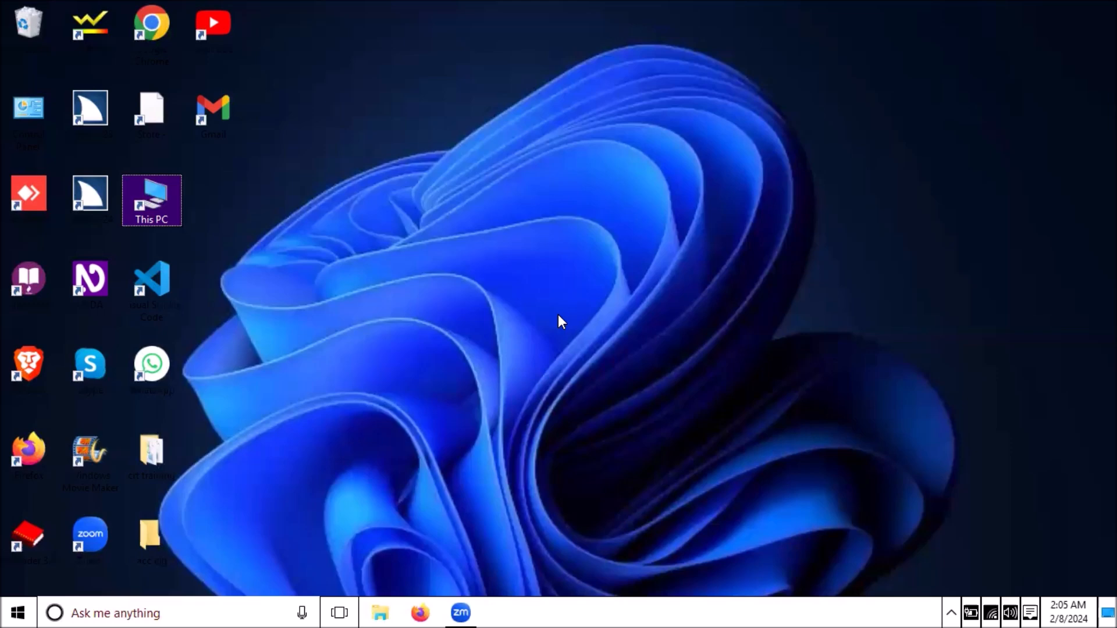
- Launch Notepad by running 'notepad' from the Windows Run dialog
{"action": "key", "text": "super+r"}
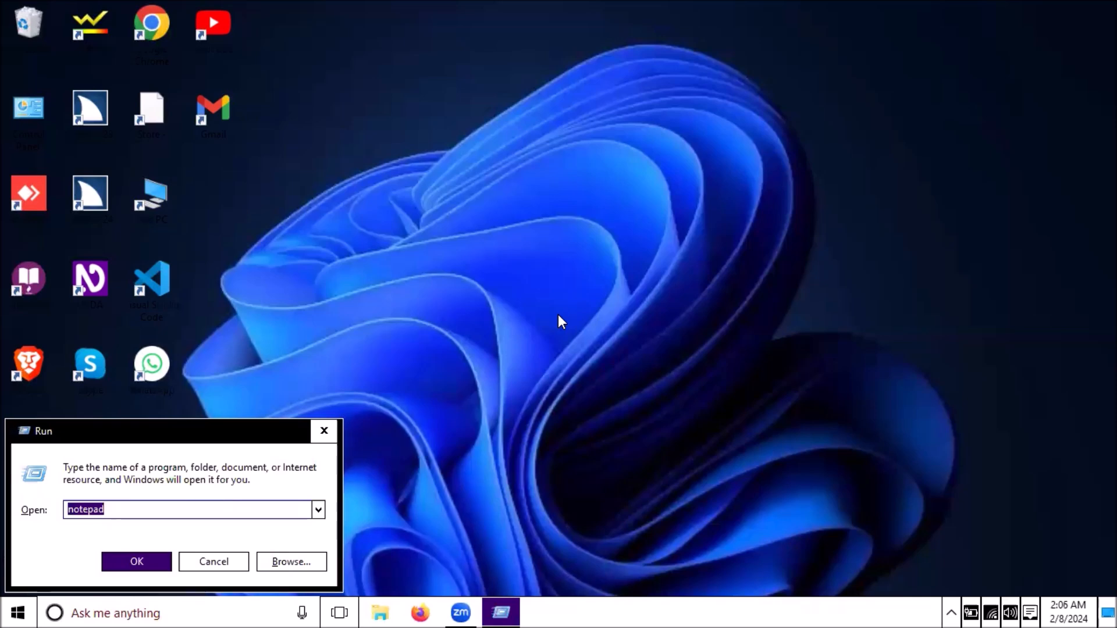
{"action": "key", "text": "BackSpace"}
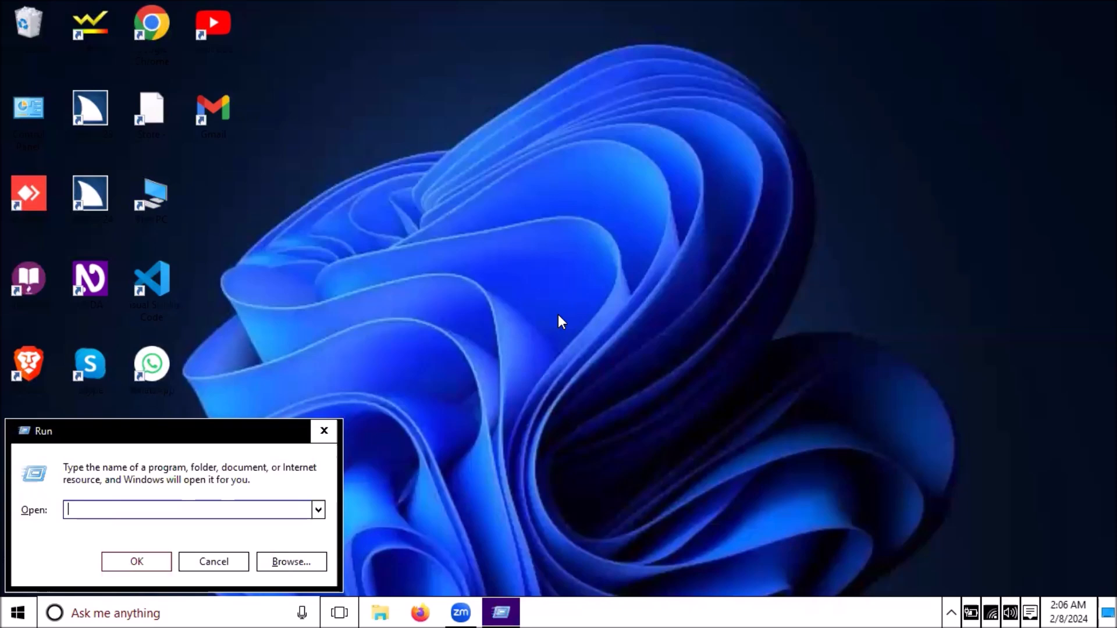
{"action": "type", "text": "n"}
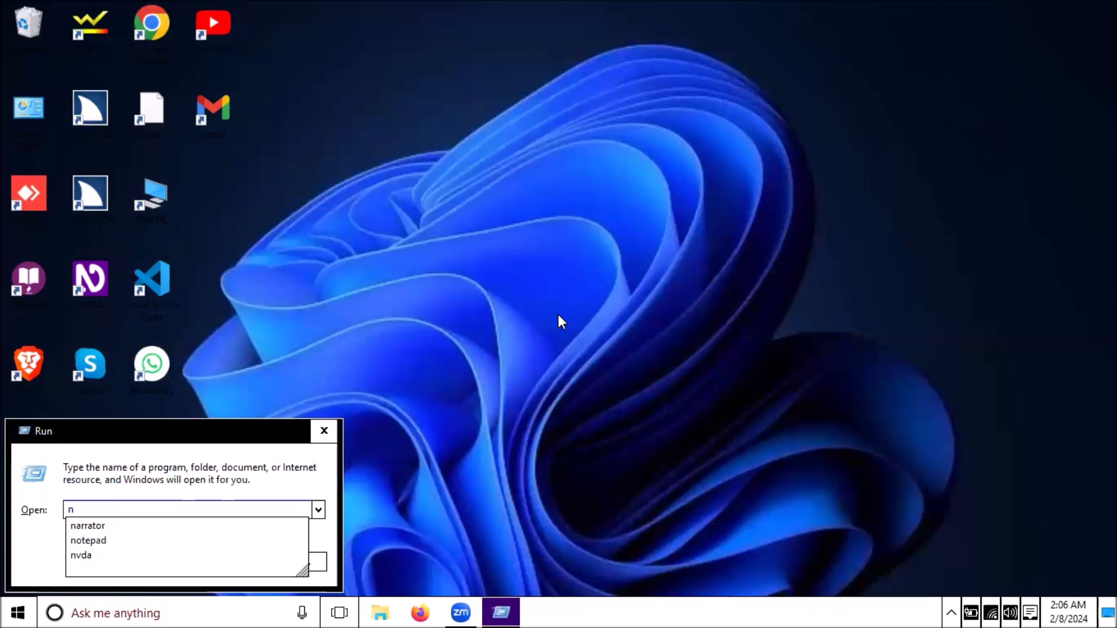
{"action": "type", "text": "otepad"}
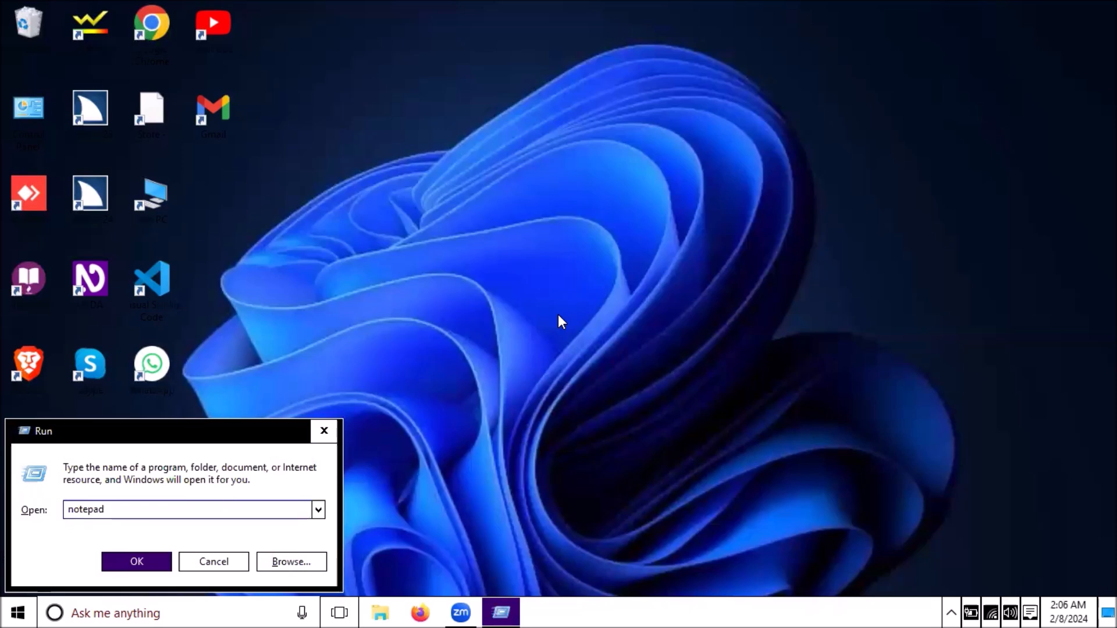
{"action": "key", "text": "Return"}
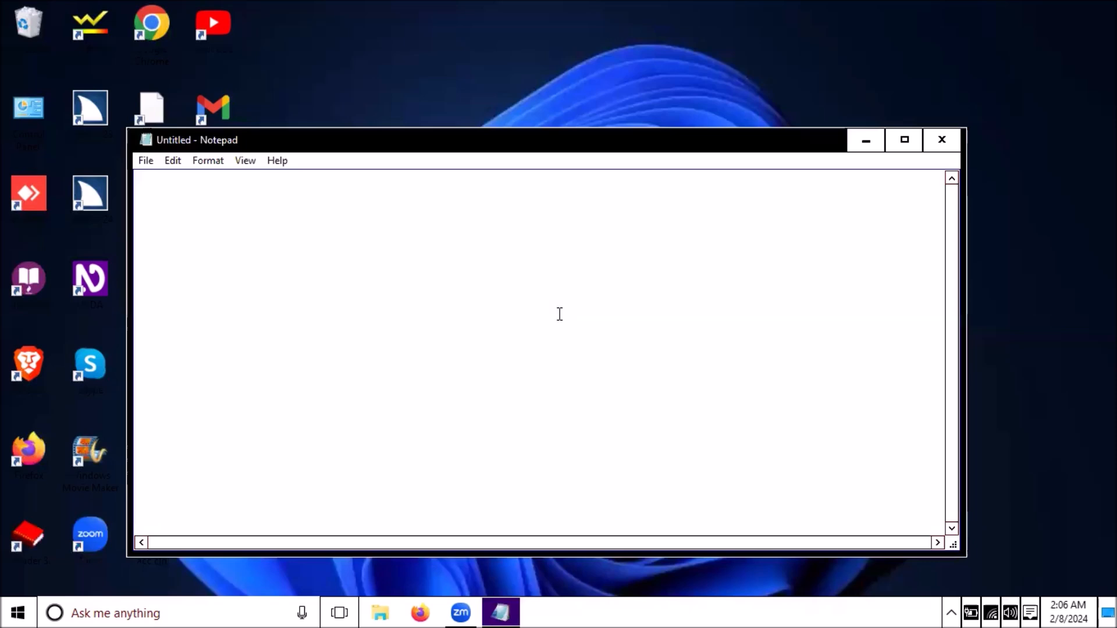
- Type 'hello all wleomce welcome to our chanenl' into the Untitled Notepad document
{"action": "type", "text": "hello all wleomce"}
{"action": "key", "text": "ctrl+BackSpace"}
{"action": "type", "text": "welcome to o"}
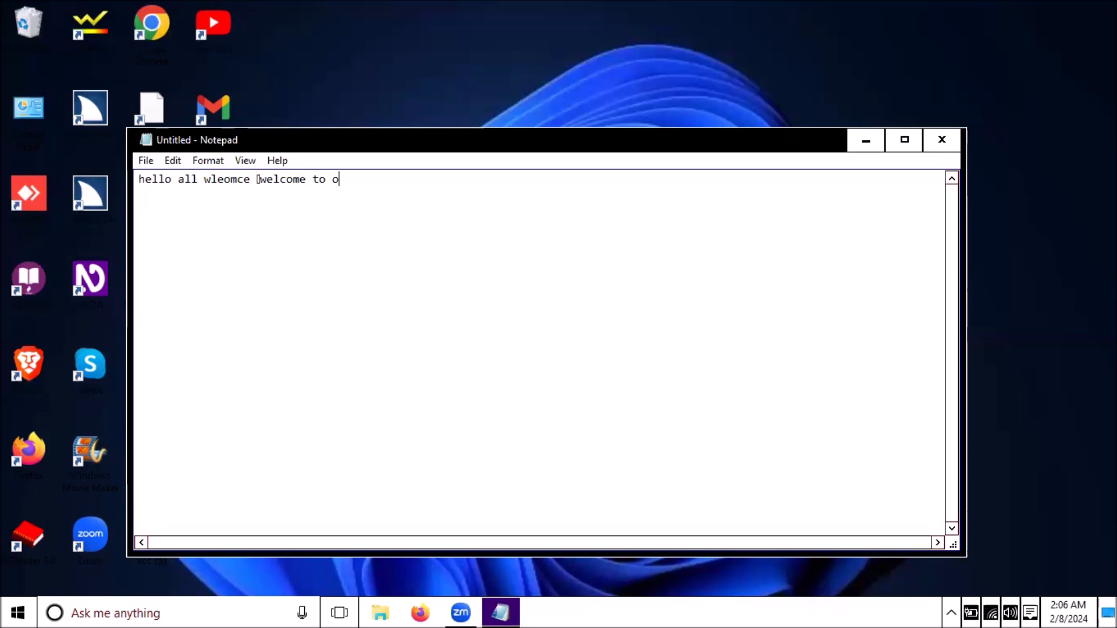
{"action": "type", "text": "ur chanenl"}
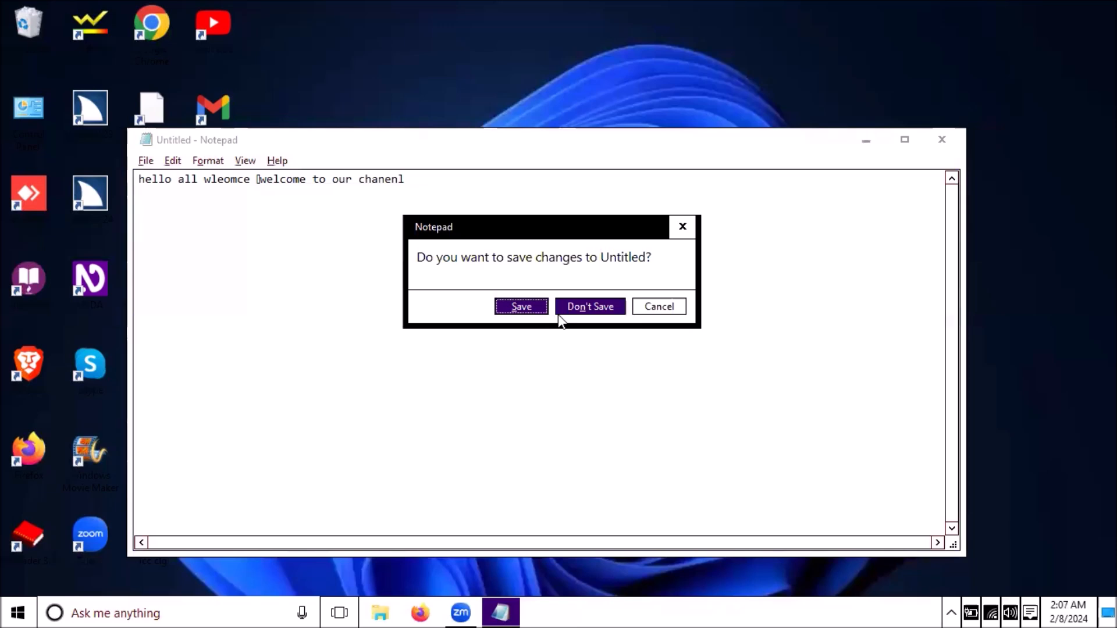
- Choose Don't Save so Notepad closes without keeping the text
{"action": "key", "text": "Tab"}
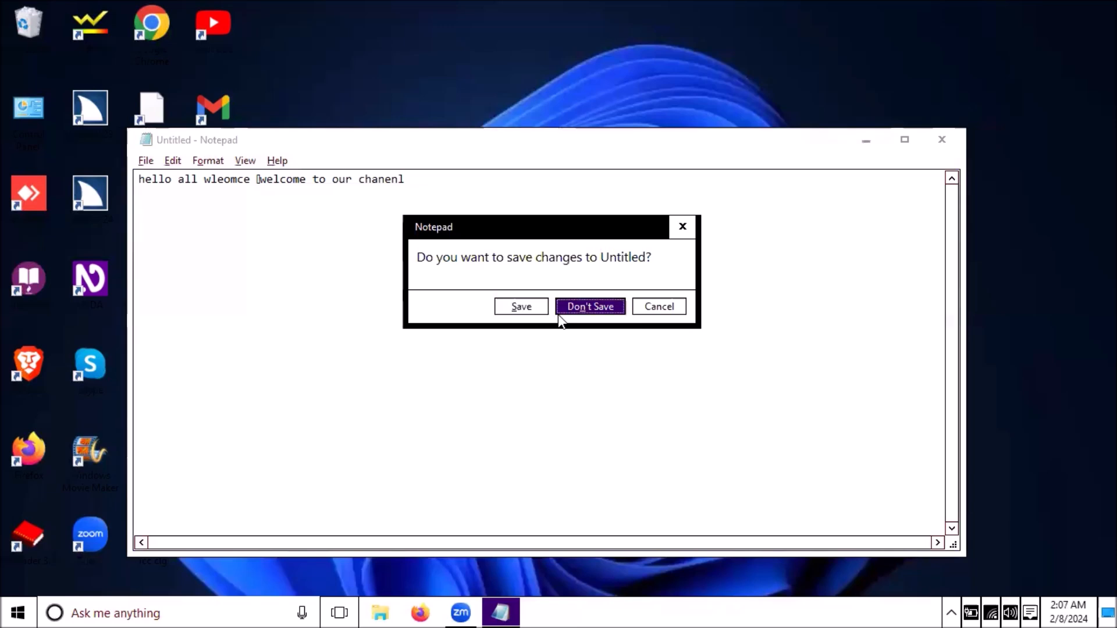
{"action": "key", "text": "Return"}
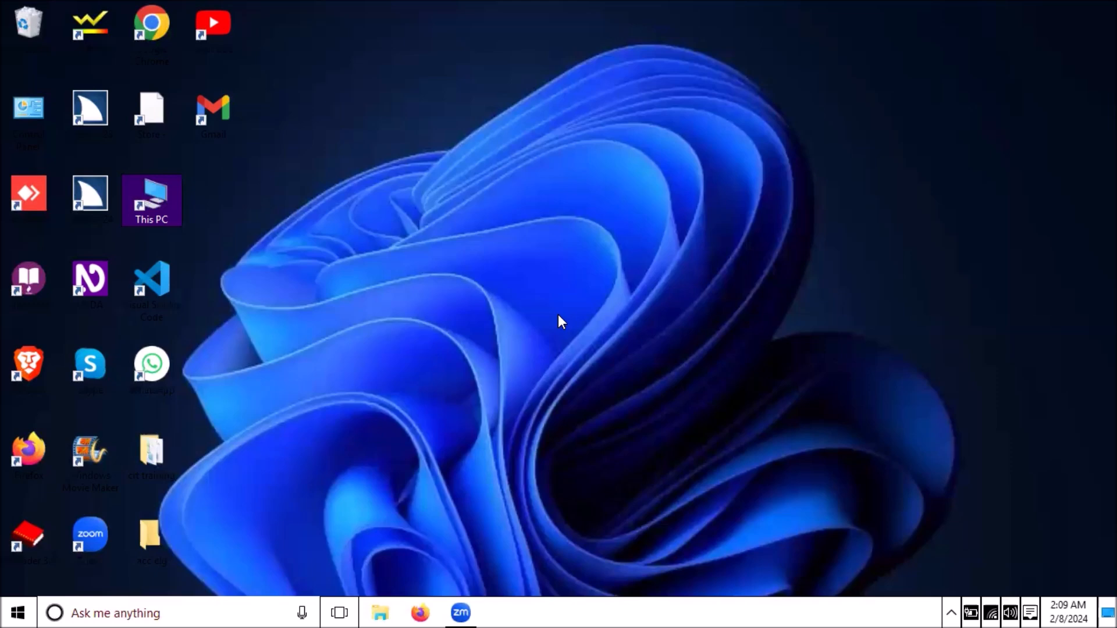
- Open the Remote submenu under Tools in the NVDA menu using NVDA+N
{"action": "key", "text": "Insert+n"}
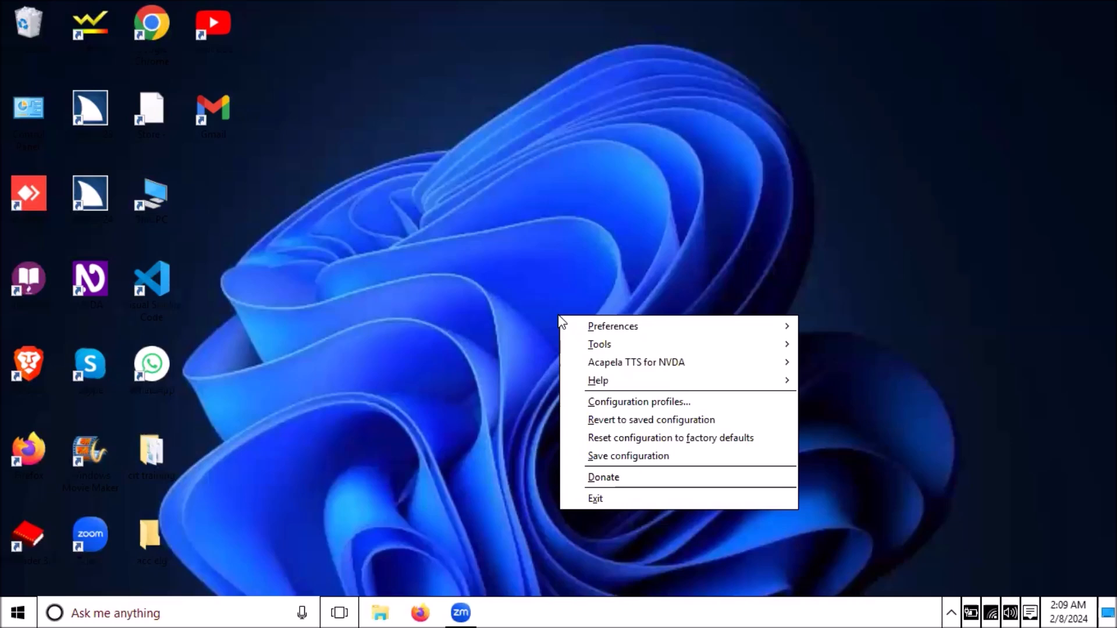
{"action": "key", "text": "t"}
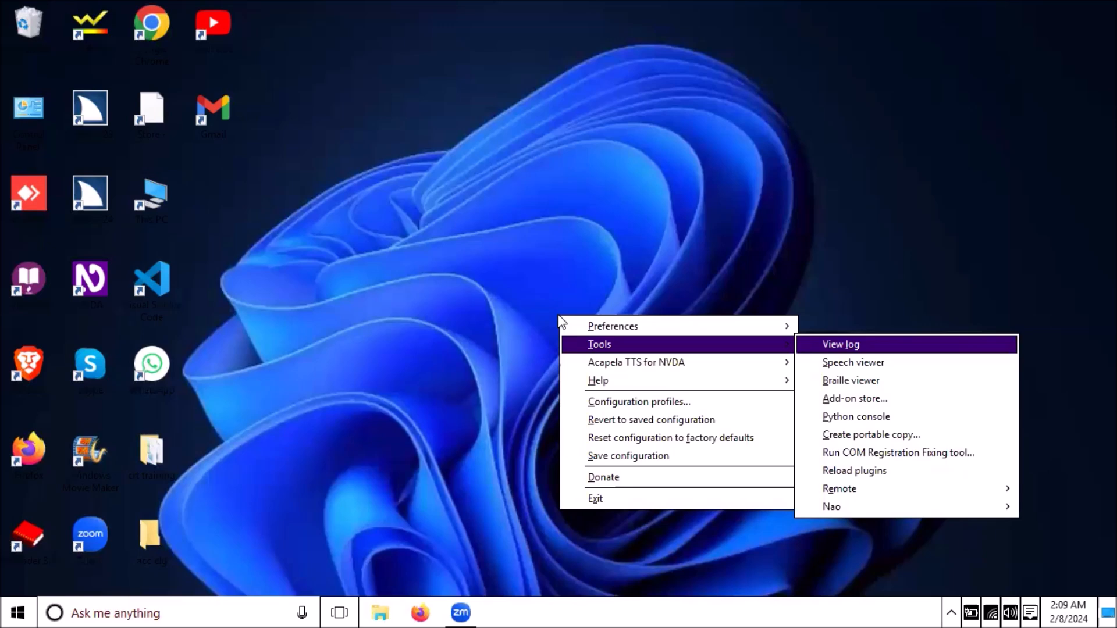
{"action": "key", "text": "e"}
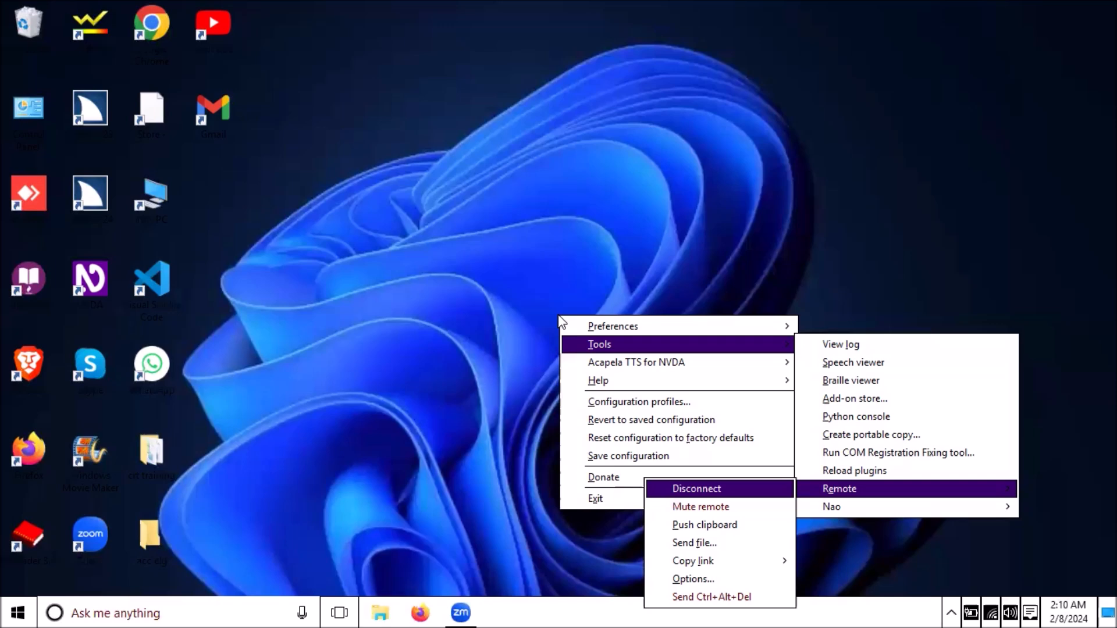
- Choose Remote > Disconnect, confirm Yes in the Warning dialog, and clear the desktop selection
{"action": "key", "text": "Return"}
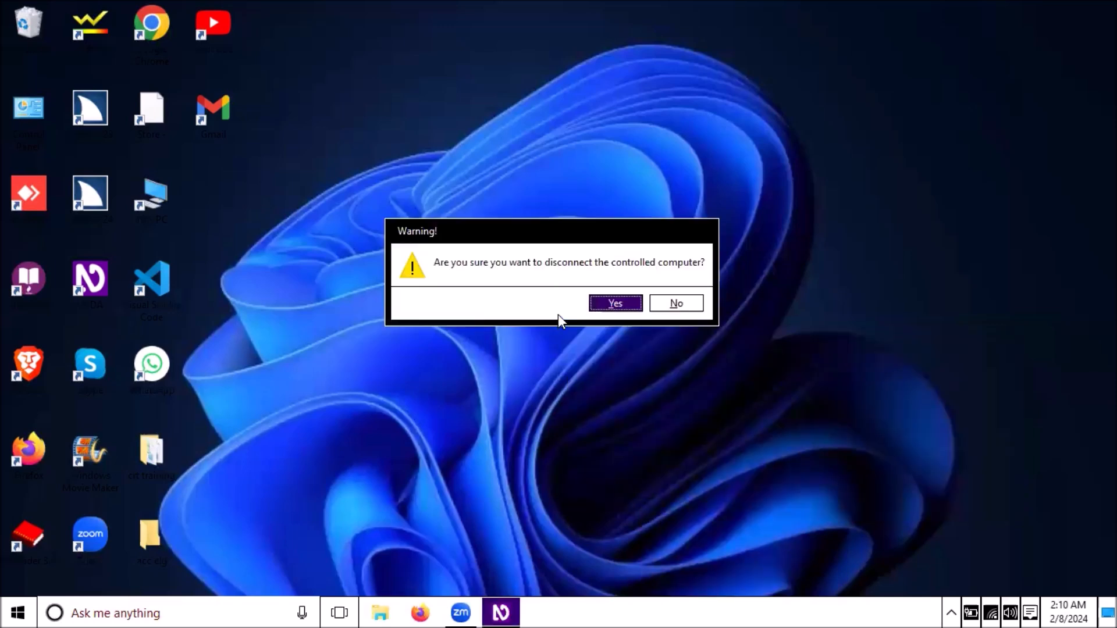
{"action": "key", "text": "Tab"}
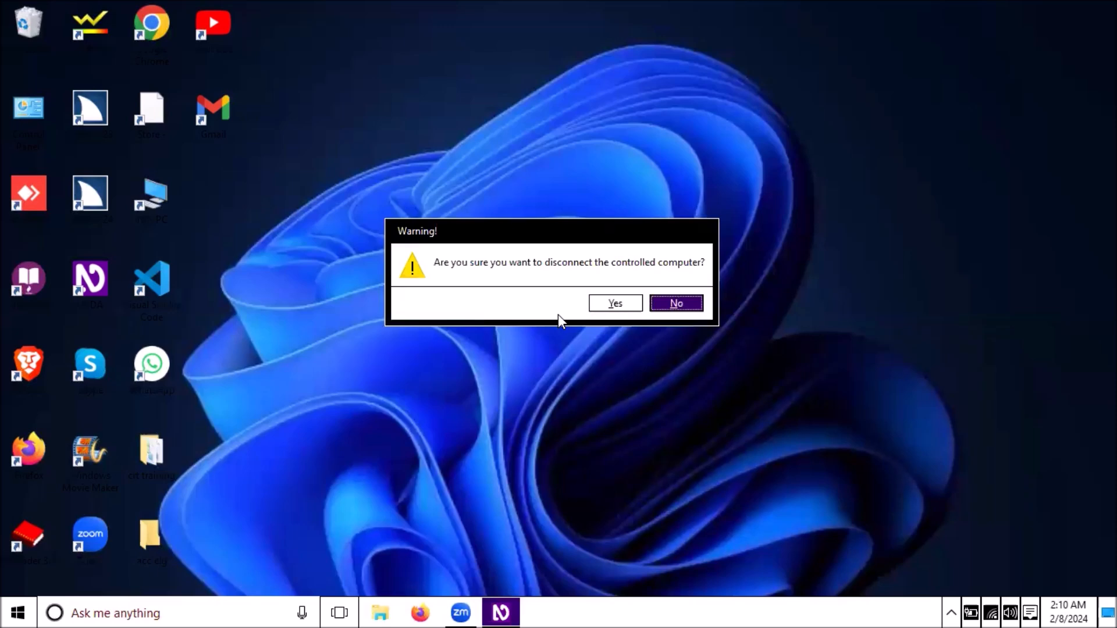
{"action": "key", "text": "Tab"}
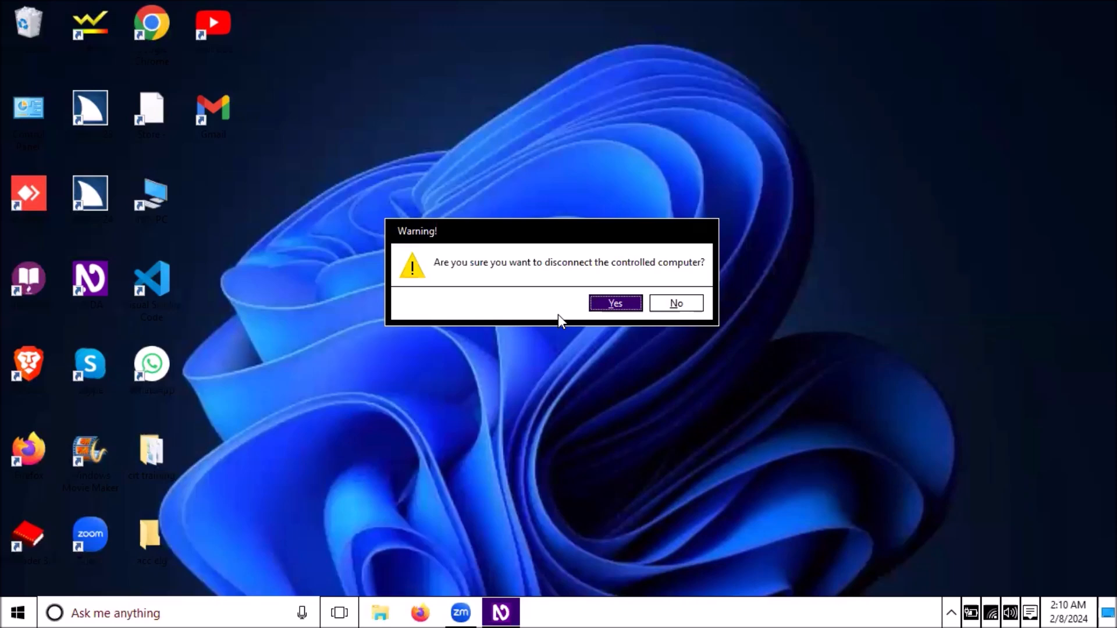
{"action": "key", "text": "Return"}
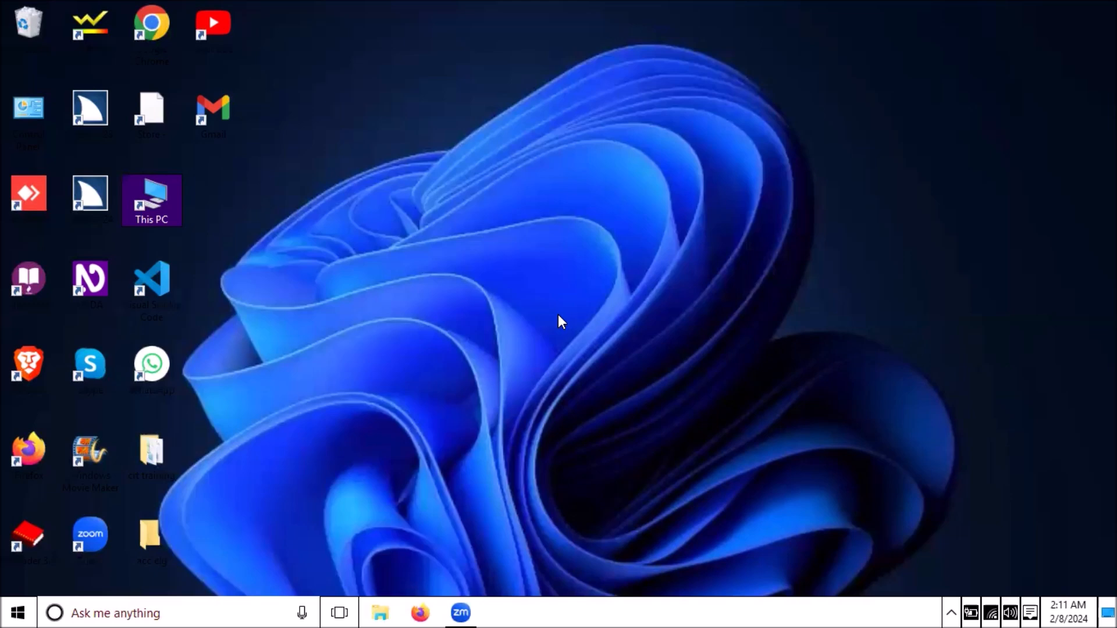
{"action": "left_click", "coordinate": [560, 321]}
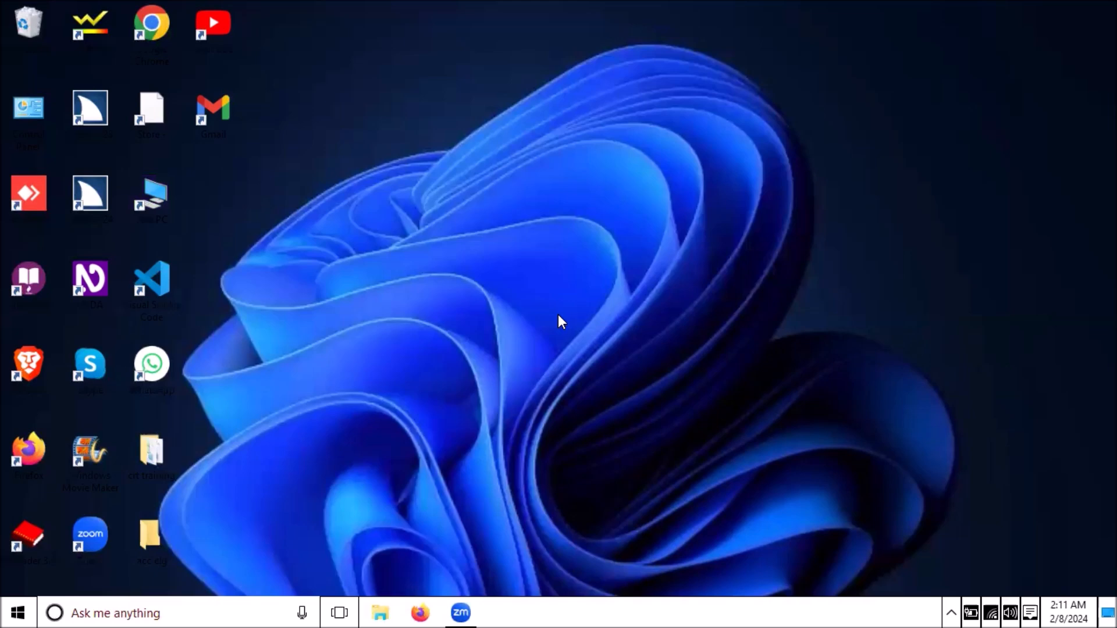